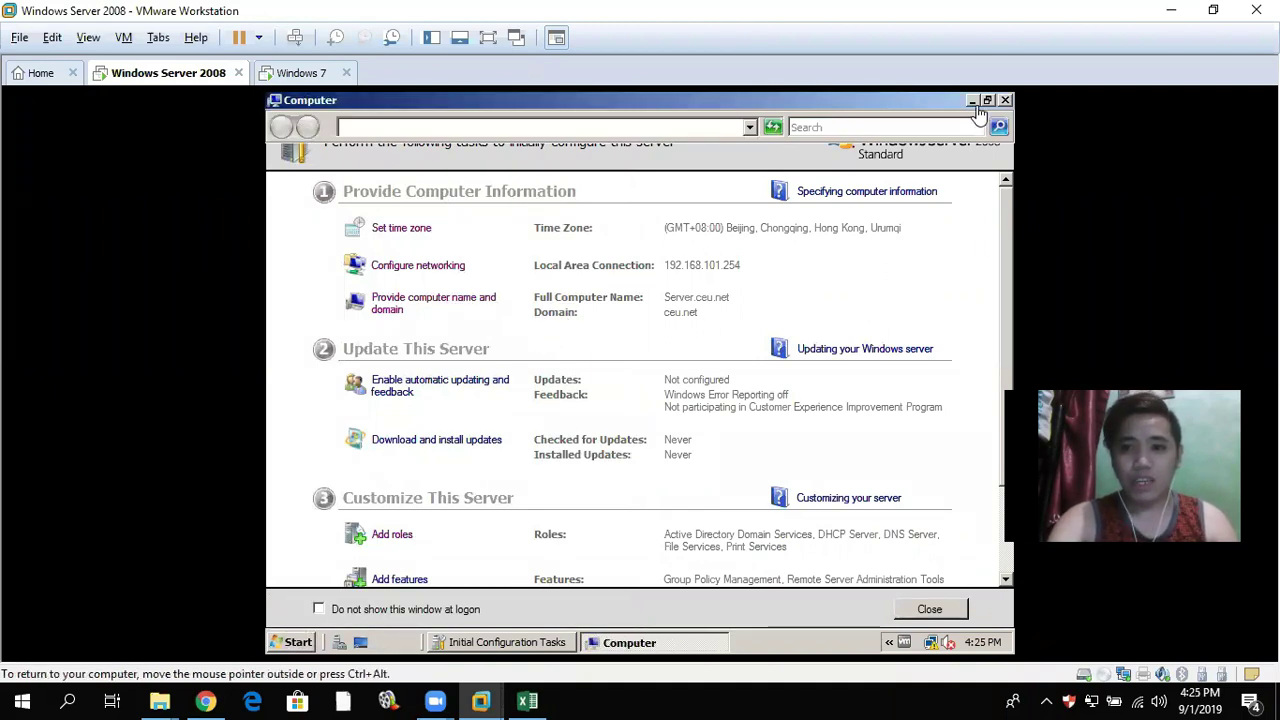
# Step: Examine User1's redirected Desktop folder inside Folder Redirection on Redirection (E:) and check the Windows 7 virtual machine
pyautogui.doubleClick(497, 259)
pyautogui.doubleClick(463, 220)
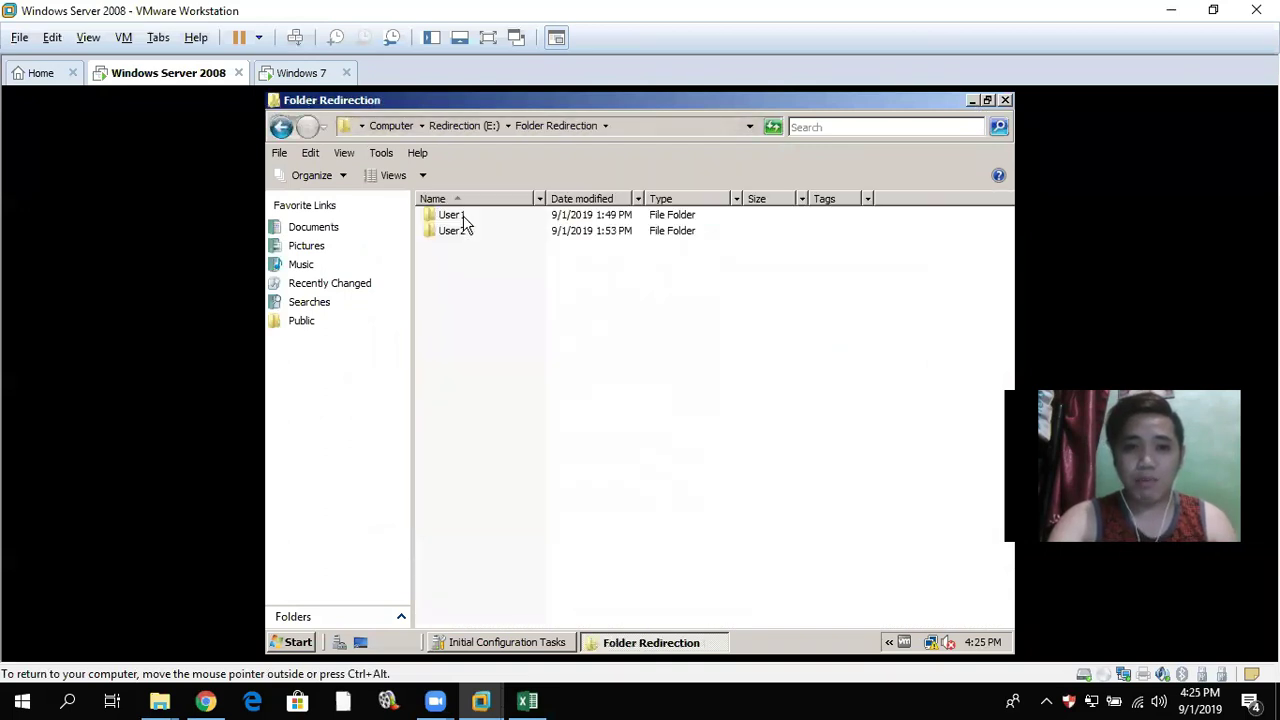
pyautogui.click(458, 218)
pyautogui.doubleClick(460, 220)
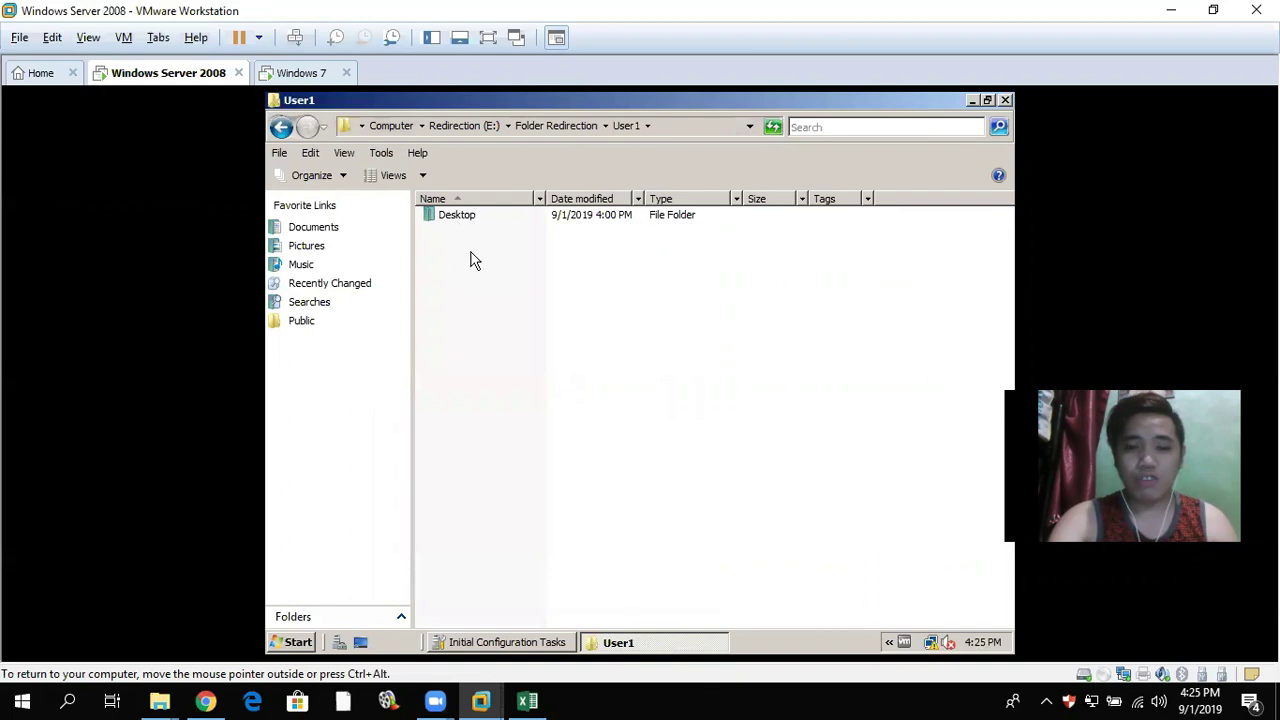
pyautogui.doubleClick(450, 222)
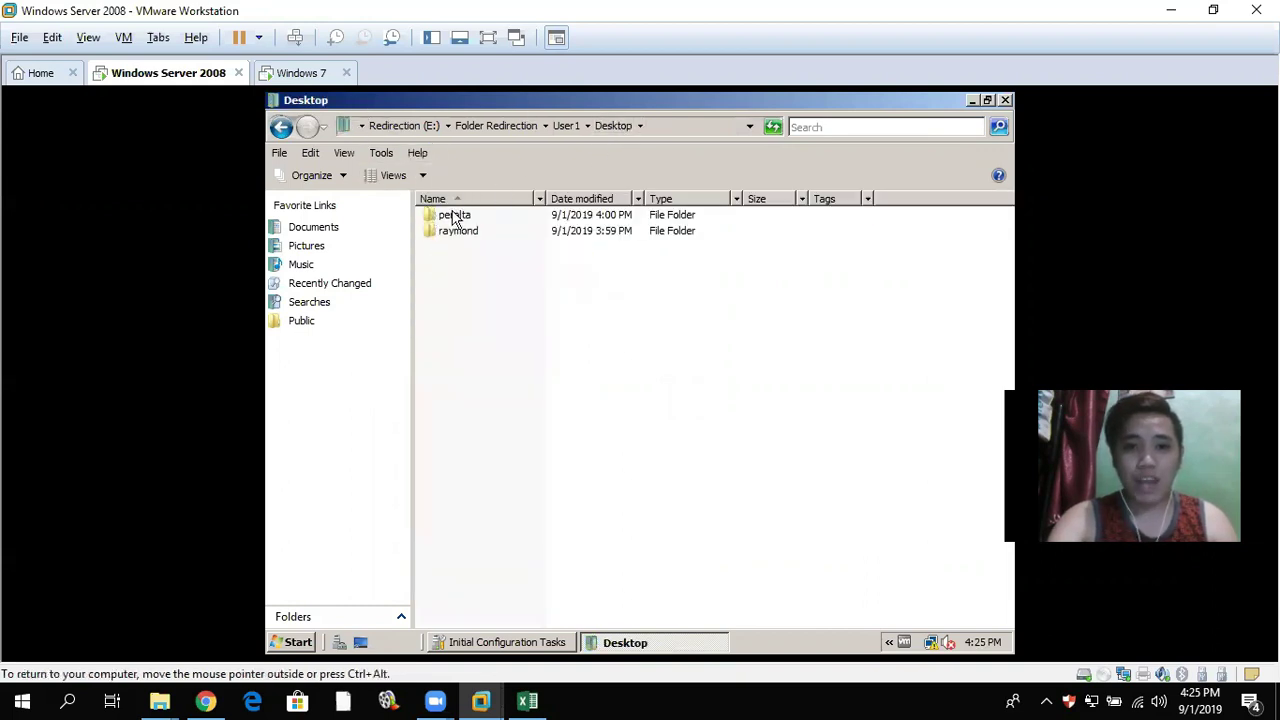
pyautogui.click(300, 73)
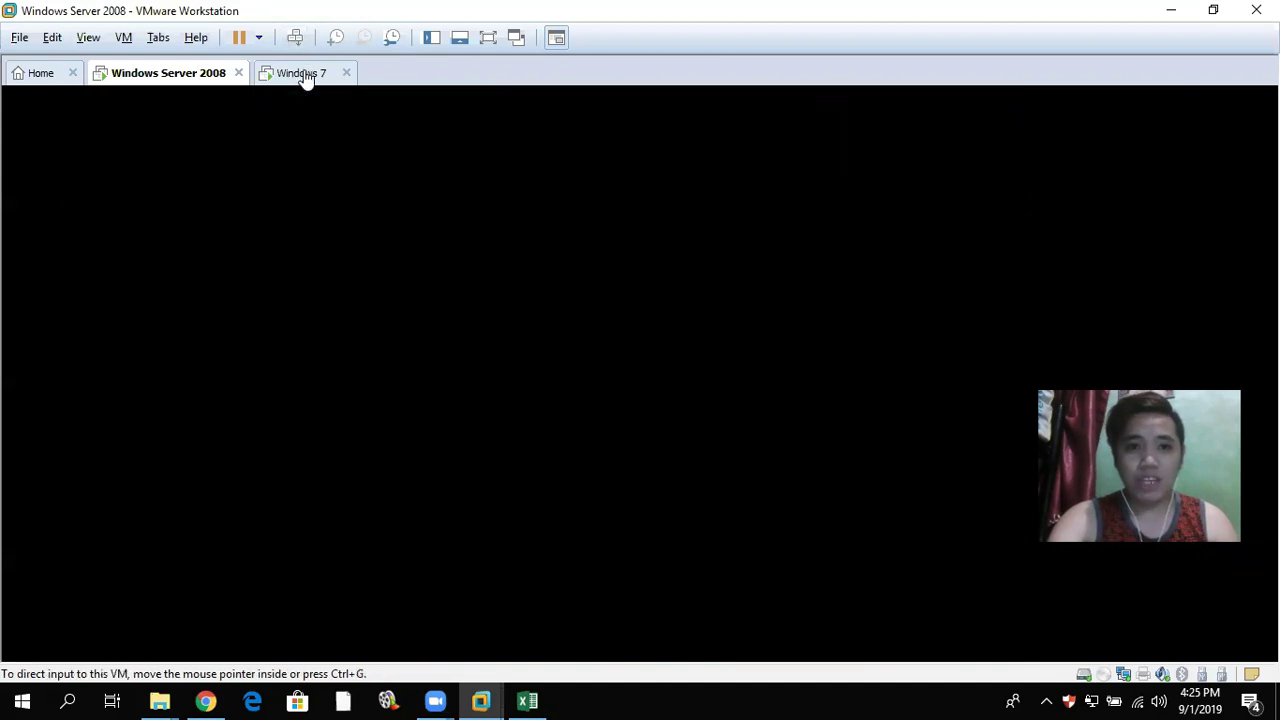
pyautogui.click(157, 73)
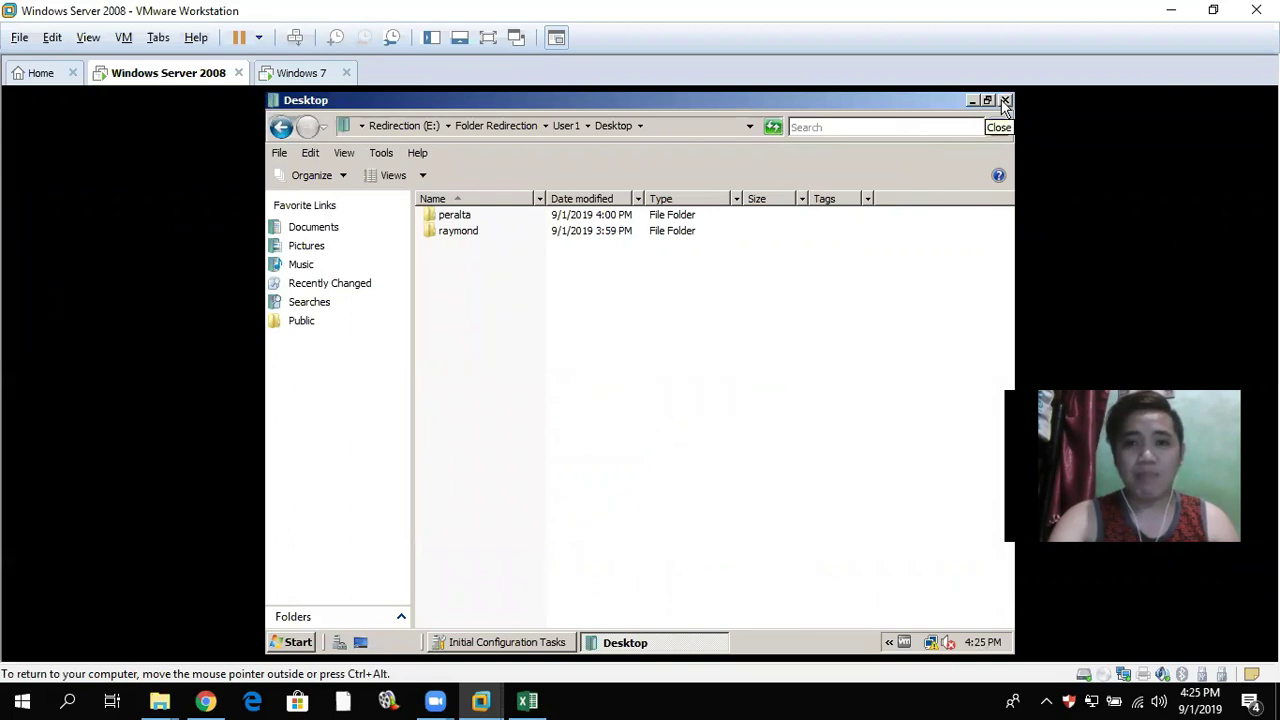
pyautogui.click(278, 128)
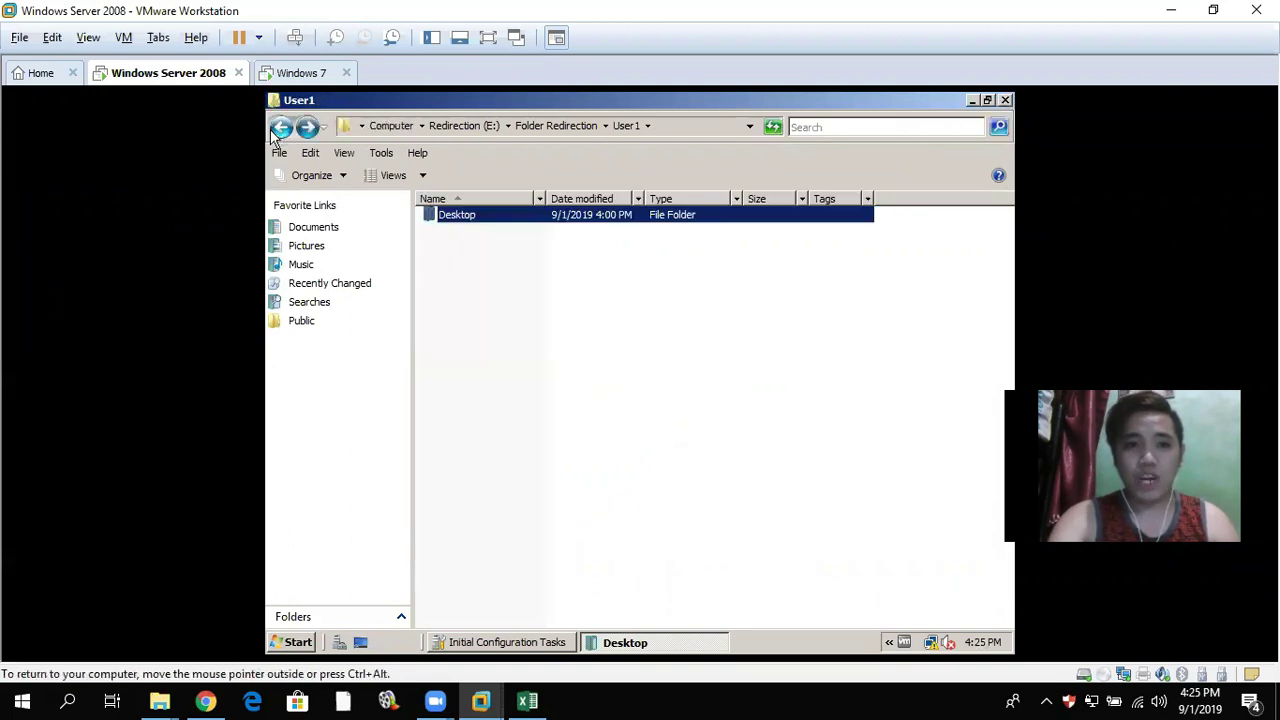
pyautogui.click(278, 128)
pyautogui.click(972, 101)
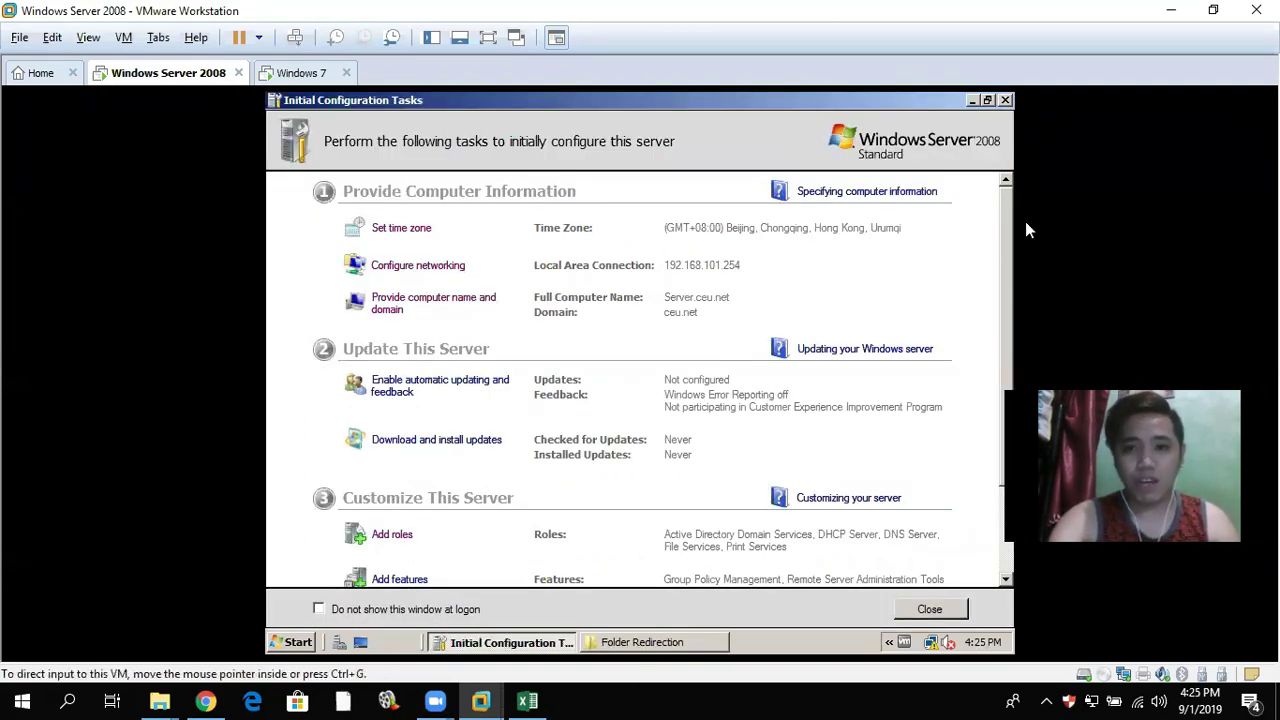
# Step: Install Windows Server Backup Features on the server and close the wizard once the installation ends
pyautogui.scroll(-2, 1013, 273)
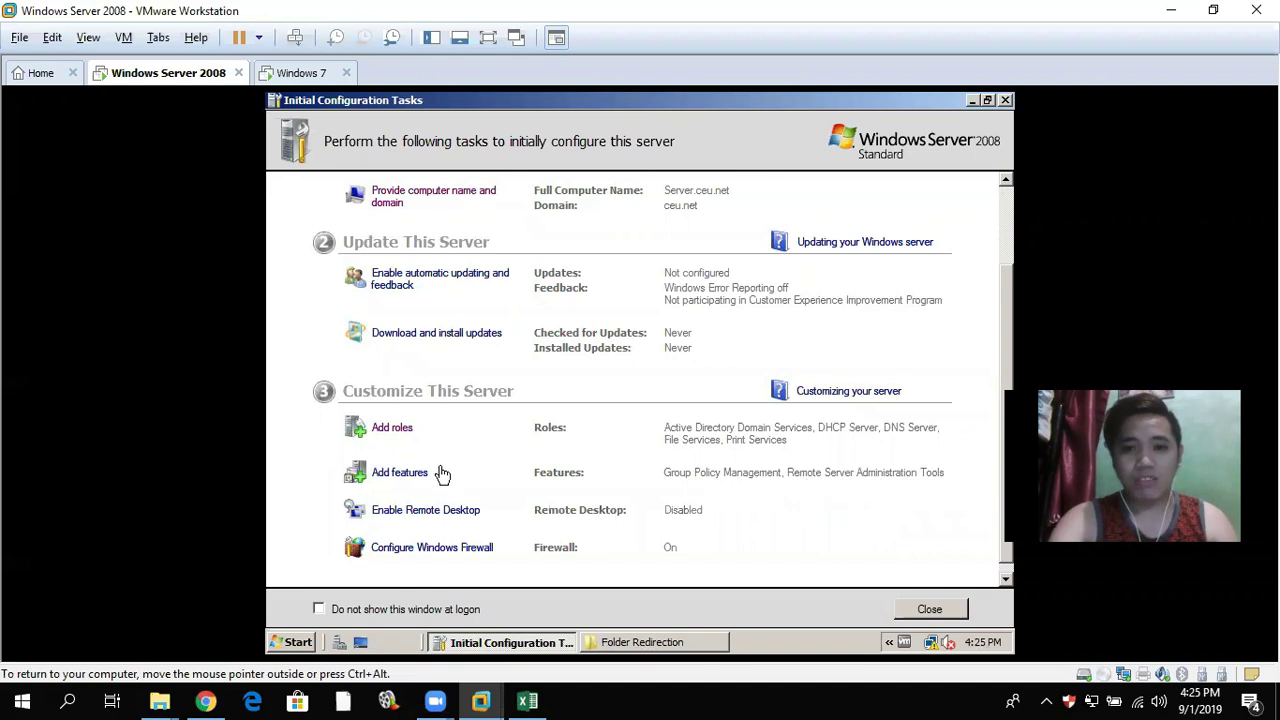
pyautogui.click(400, 474)
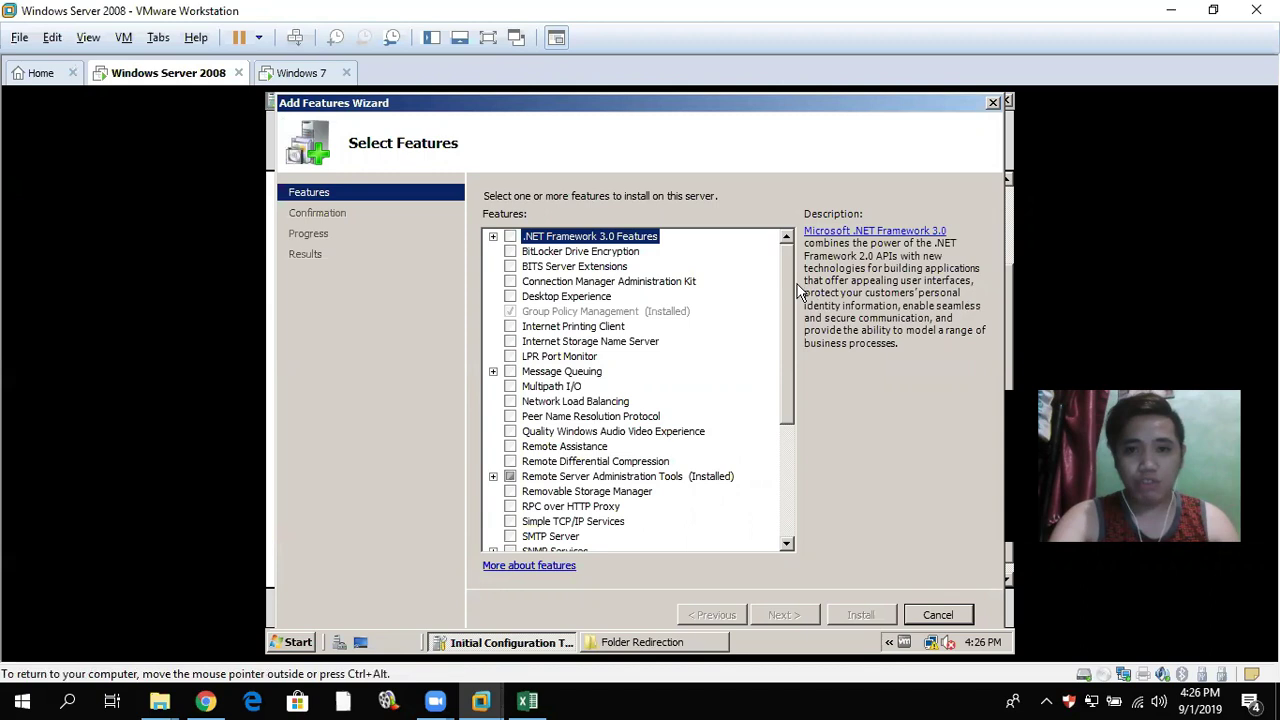
pyautogui.moveTo(787, 271); pyautogui.dragTo(787, 442)
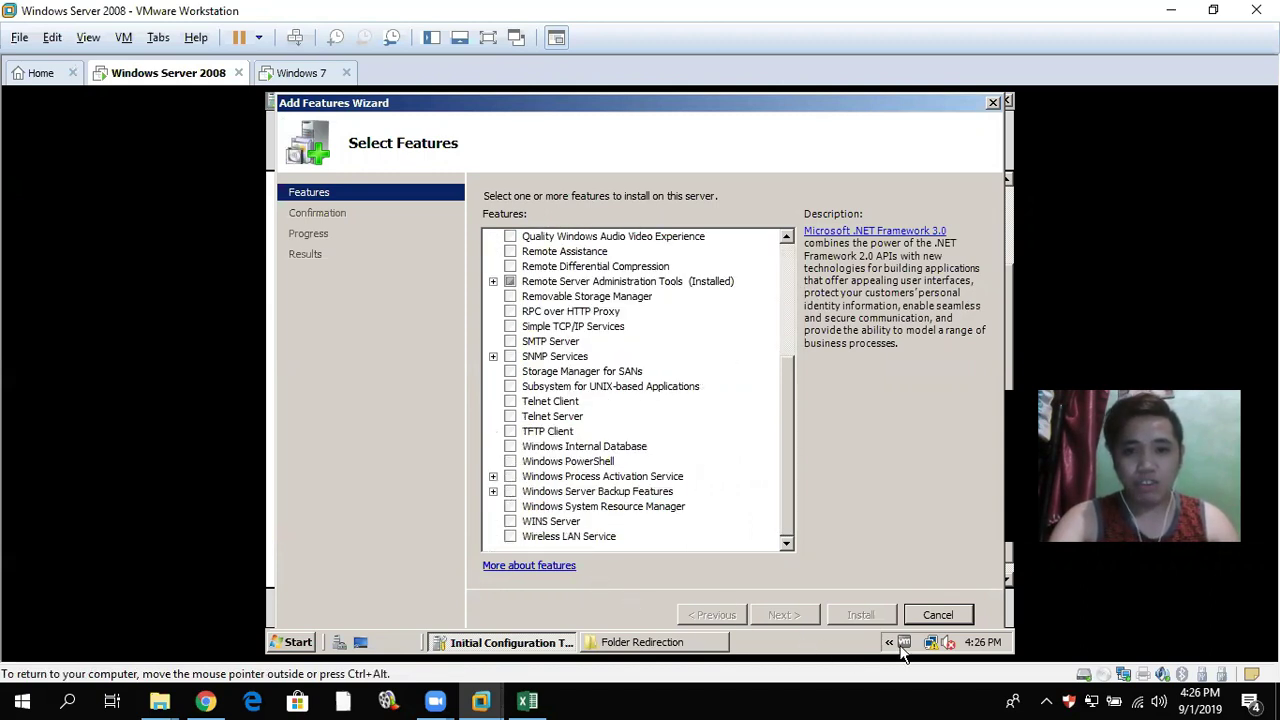
pyautogui.click(545, 492)
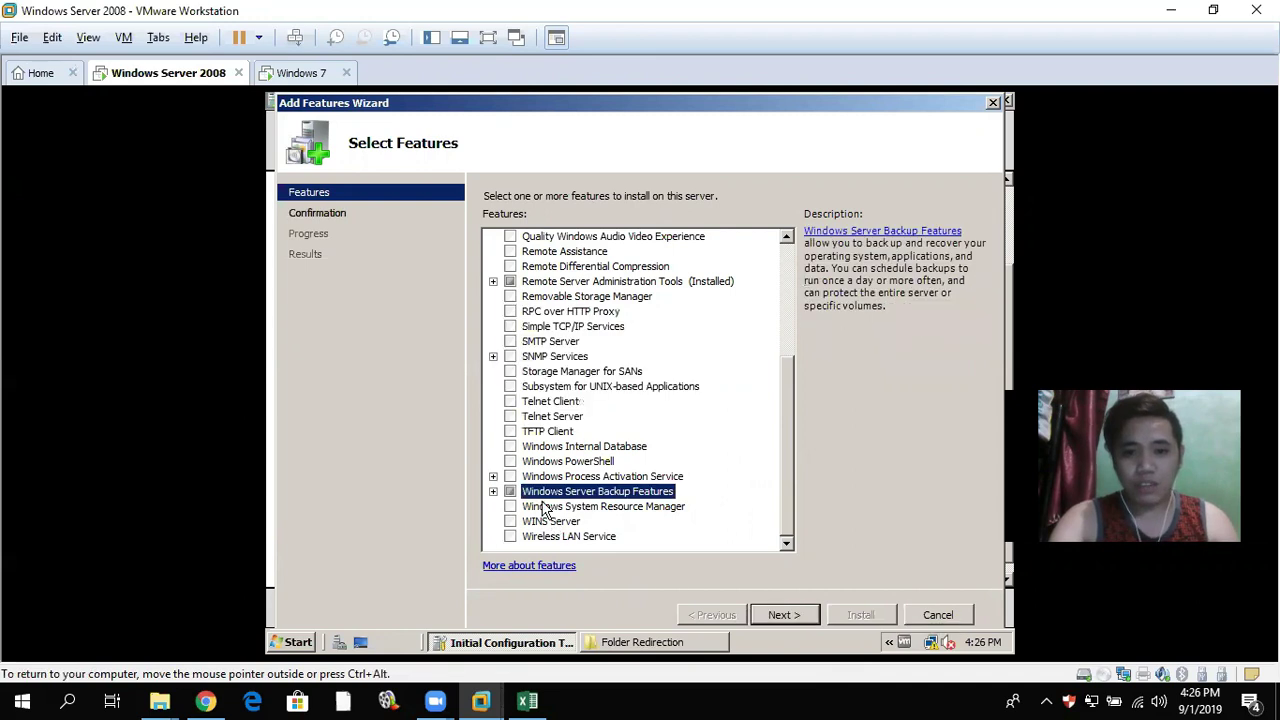
pyautogui.click(793, 612)
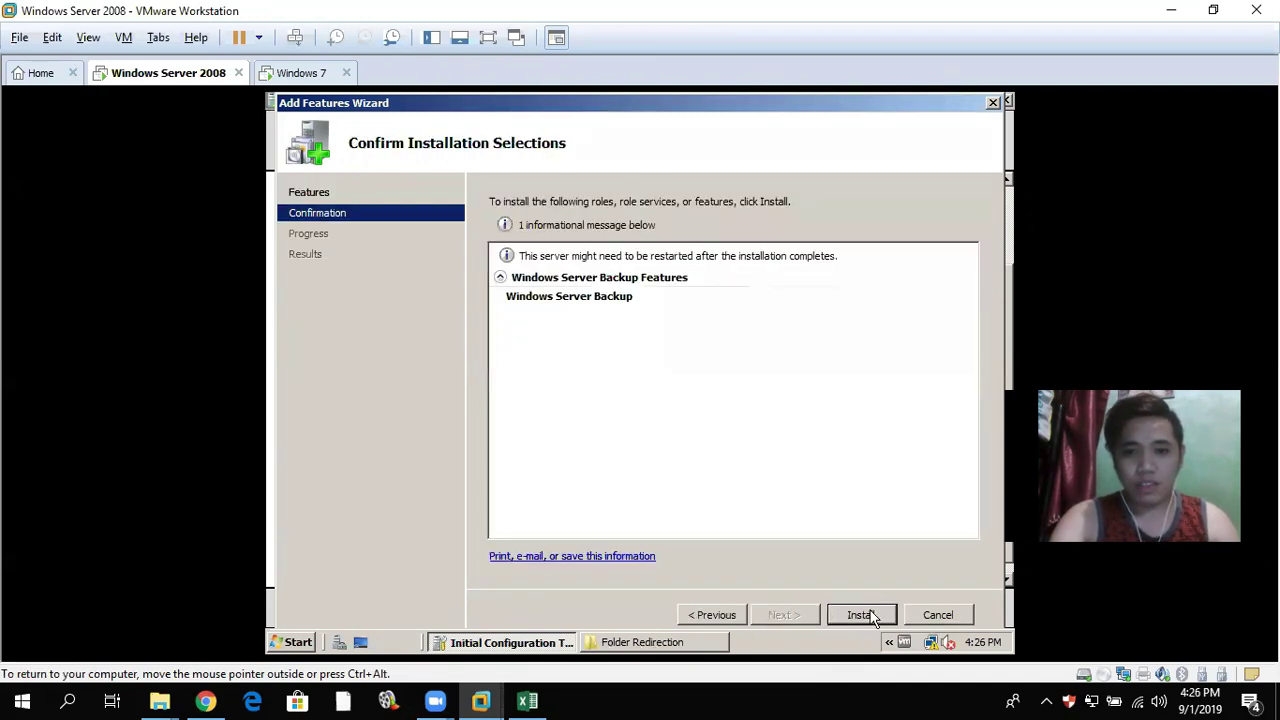
pyautogui.click(862, 615)
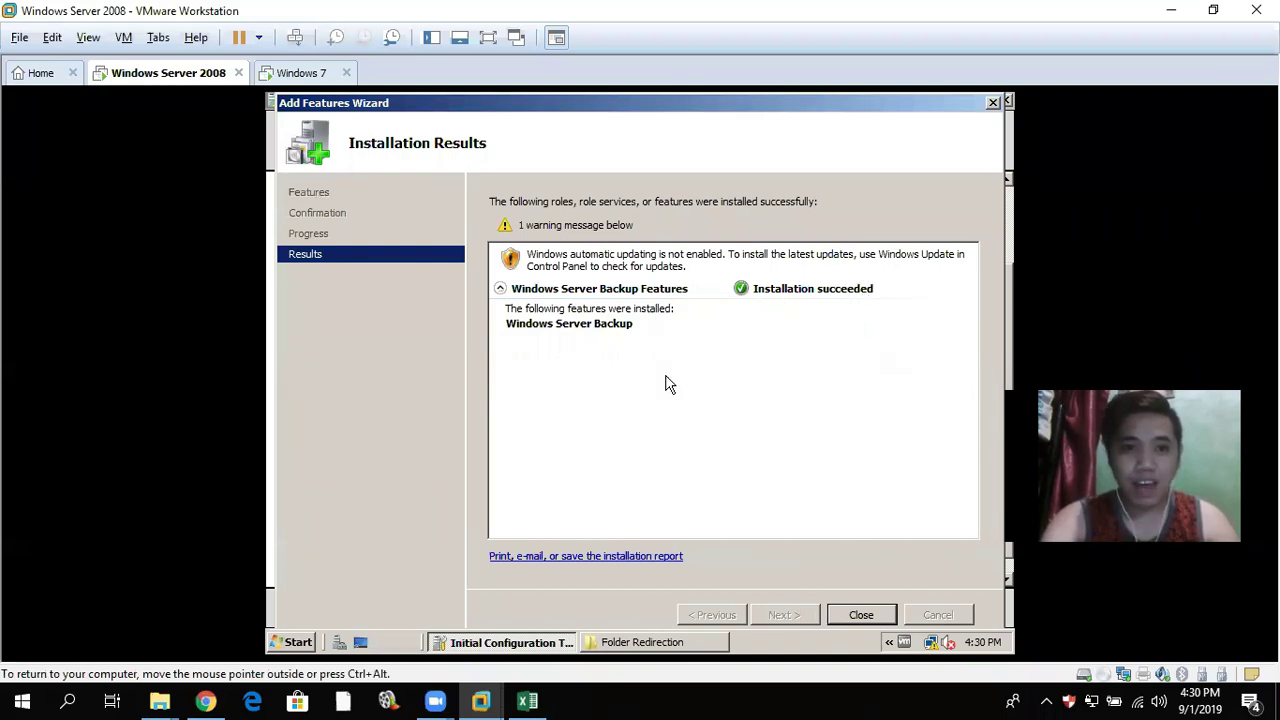
pyautogui.click(860, 617)
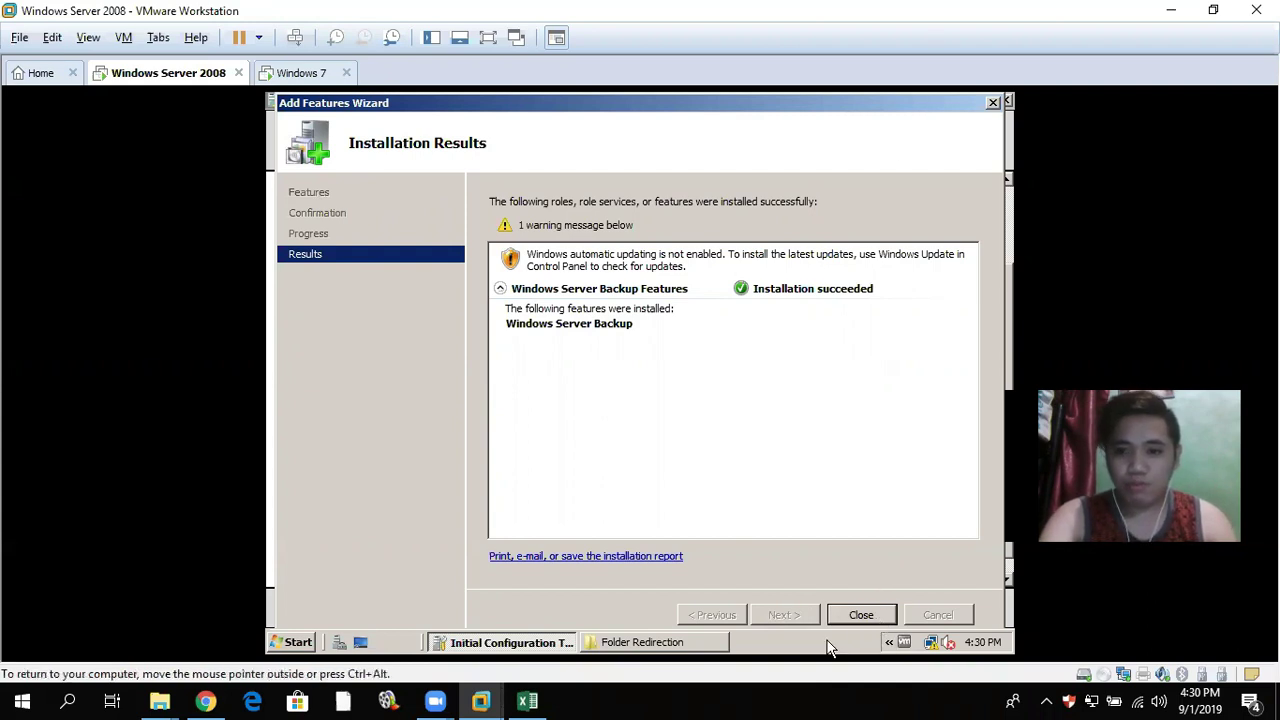
pyautogui.click(862, 613)
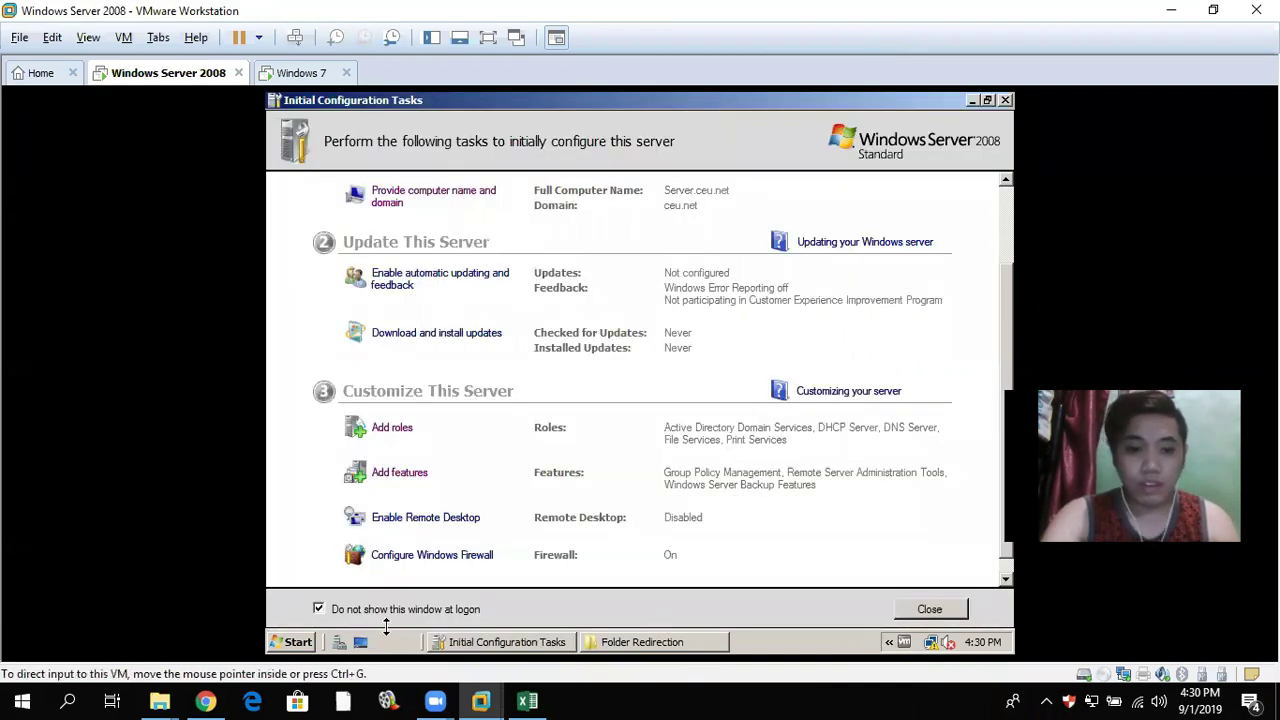
# Step: Open the Windows Server Backup administrative tool
pyautogui.click(300, 644)
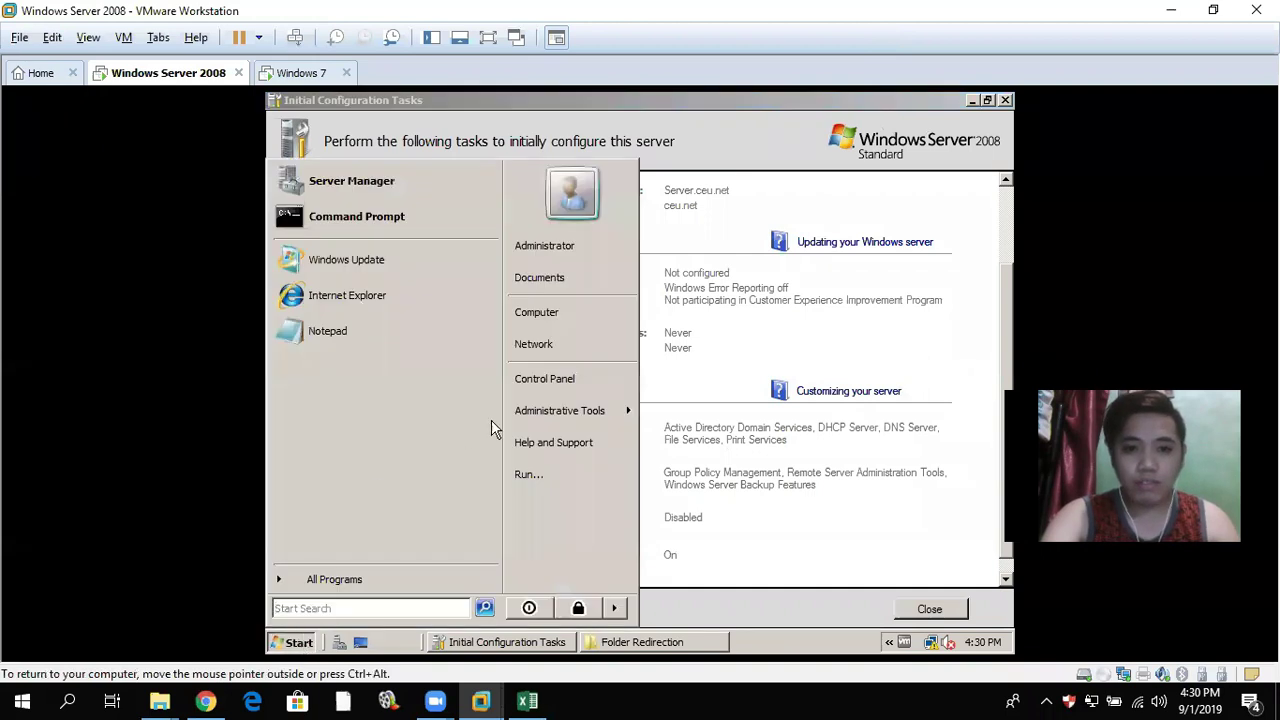
pyautogui.moveTo(576, 420)
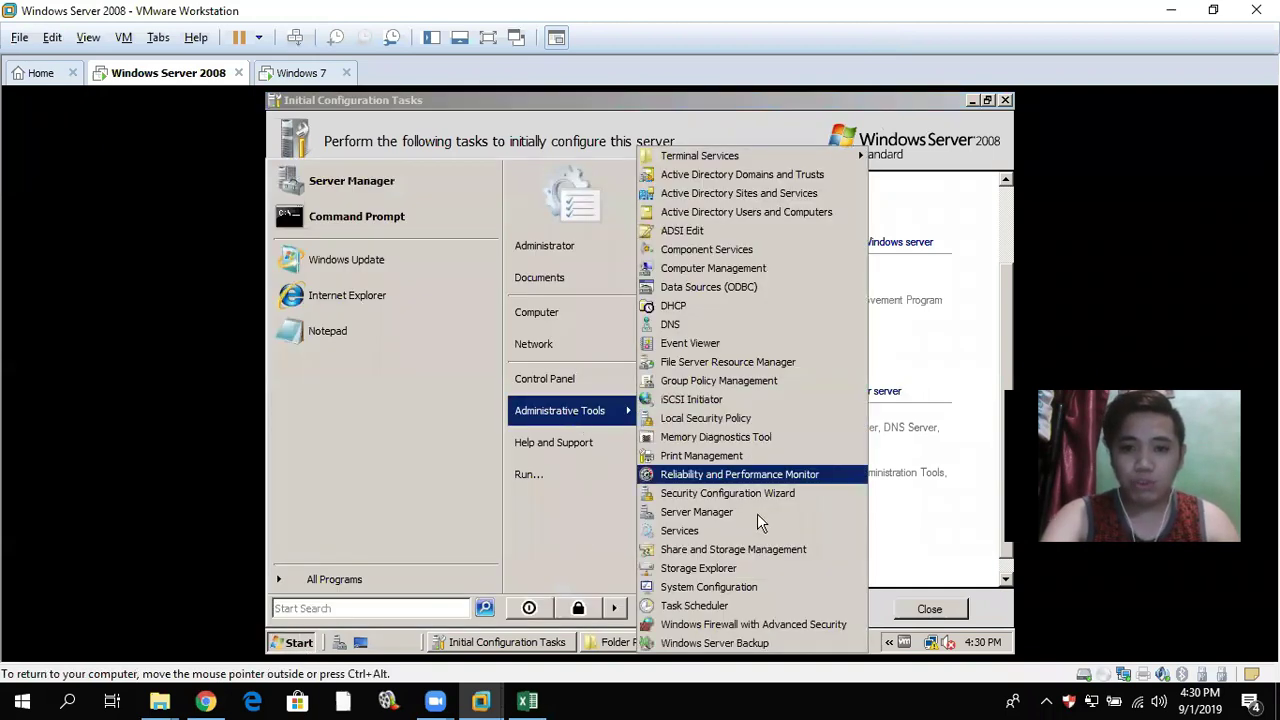
pyautogui.click(727, 645)
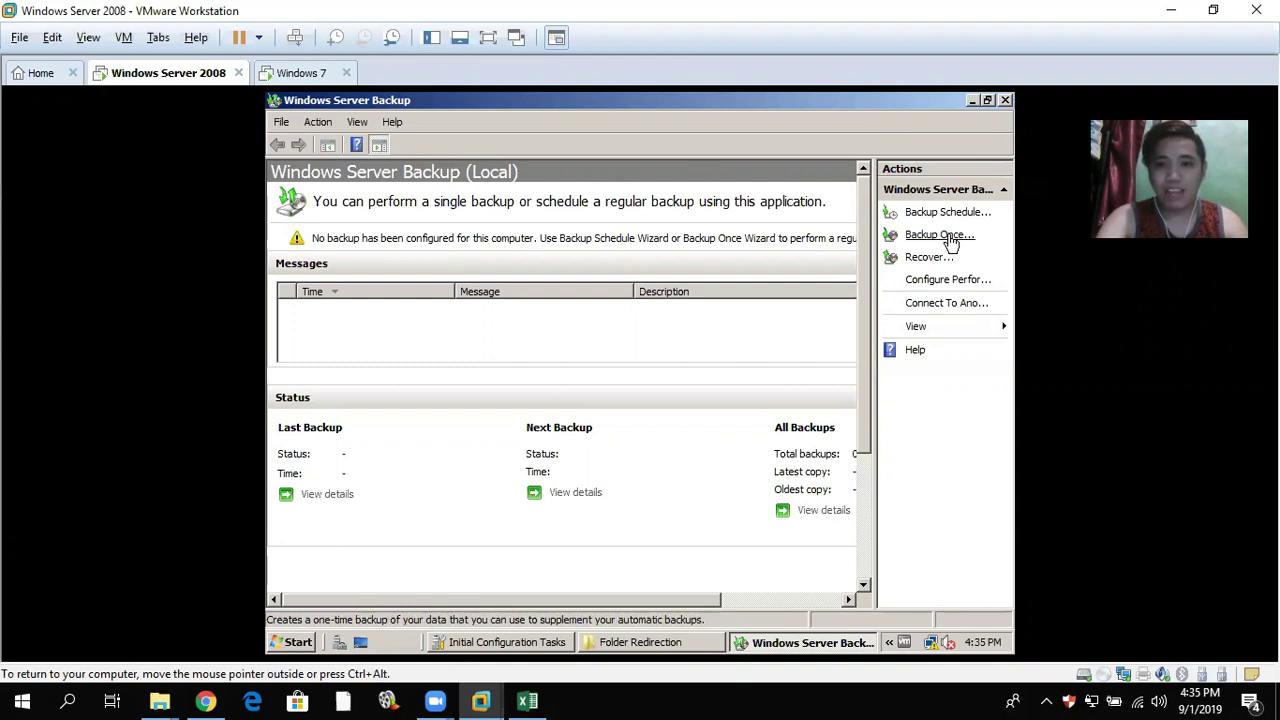
# Step: Set up a one-time custom backup of only Redirection (E:), with system recovery disabled and a remote shared folder as storage type
pyautogui.click(950, 243)
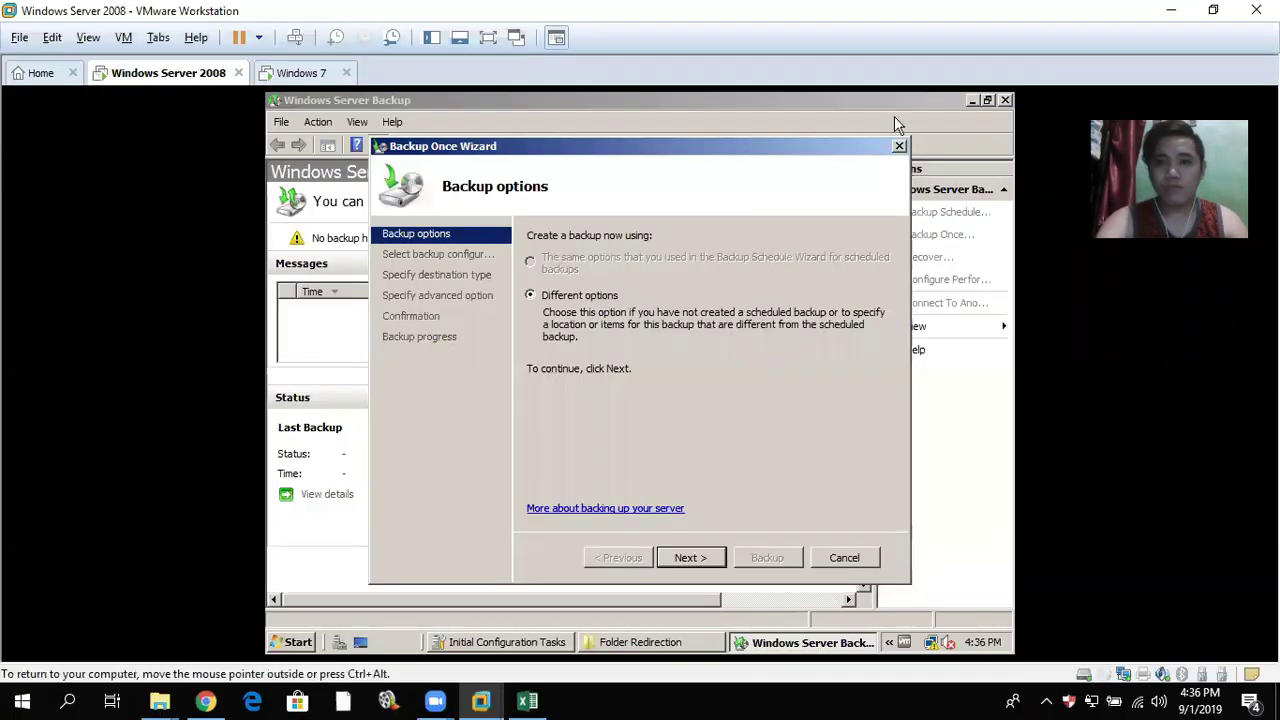
pyautogui.click(688, 558)
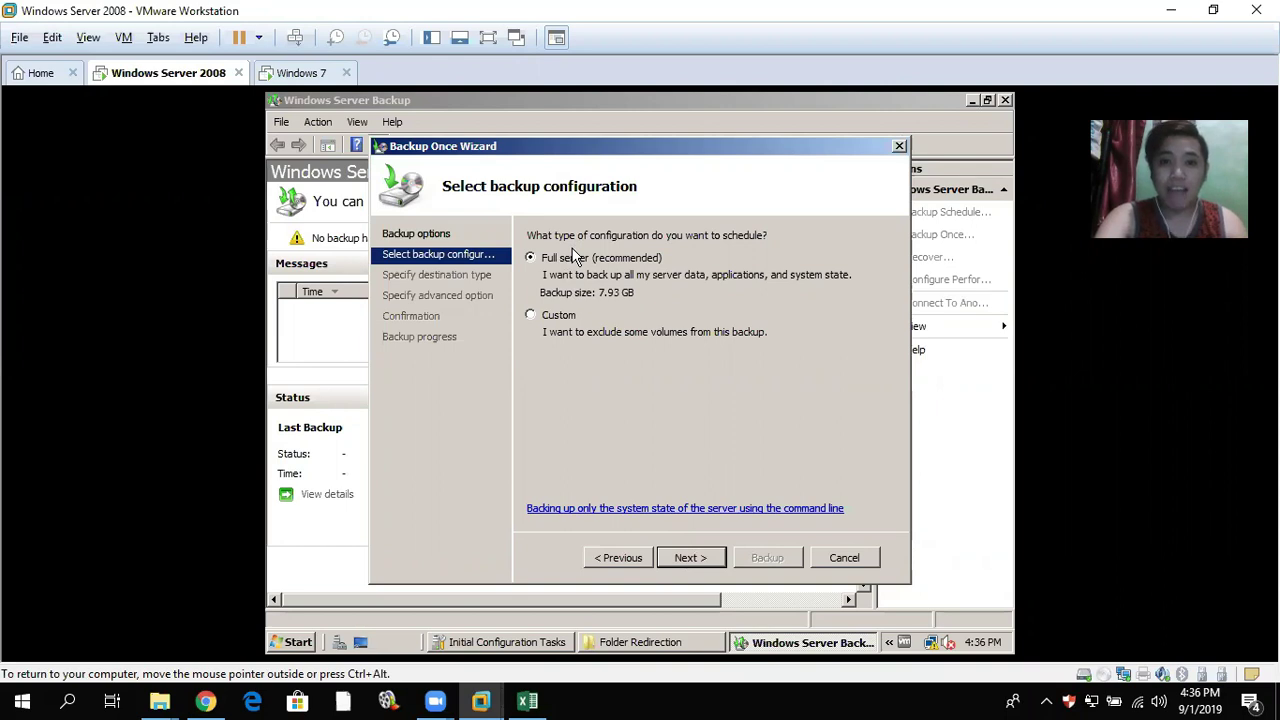
pyautogui.click(699, 557)
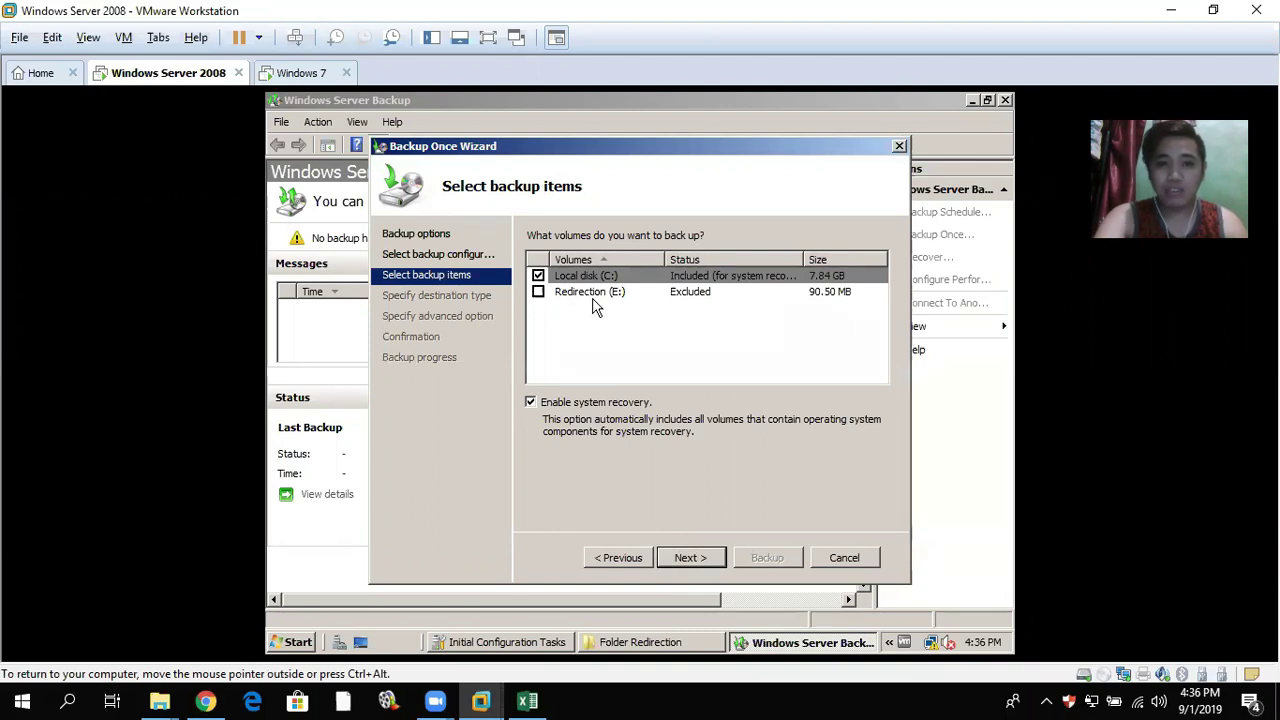
pyautogui.click(538, 292)
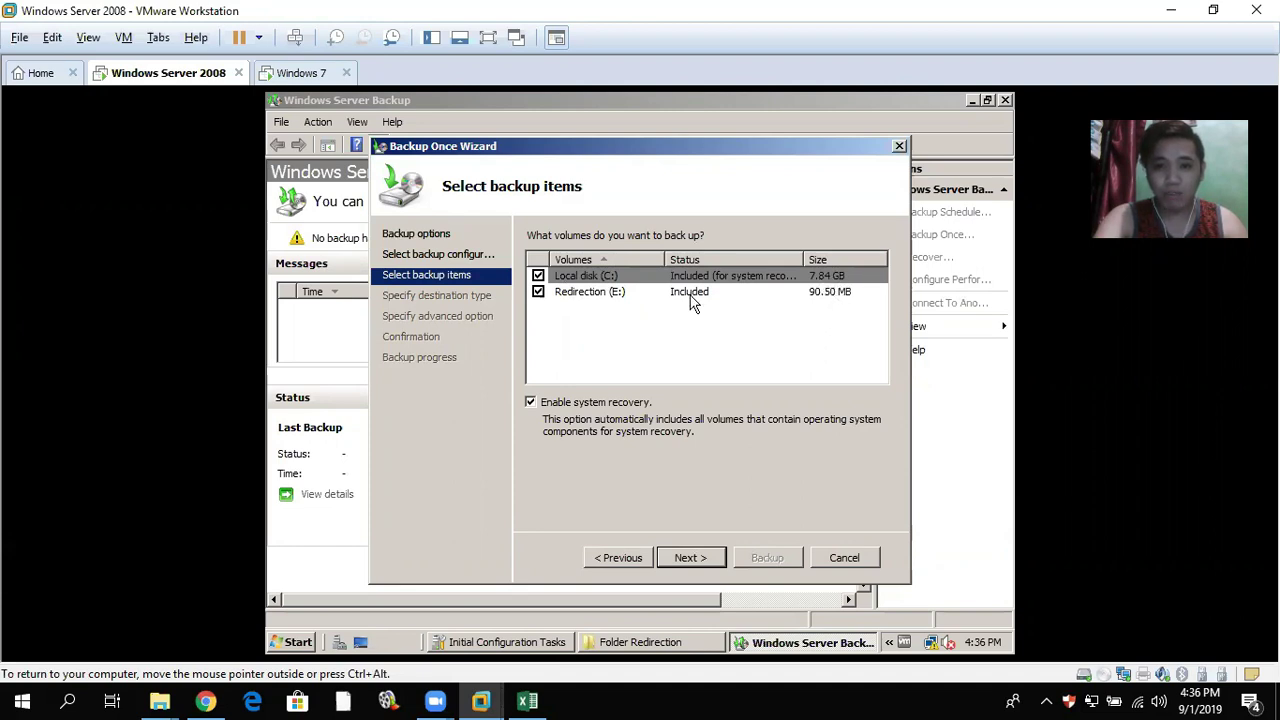
pyautogui.click(531, 402)
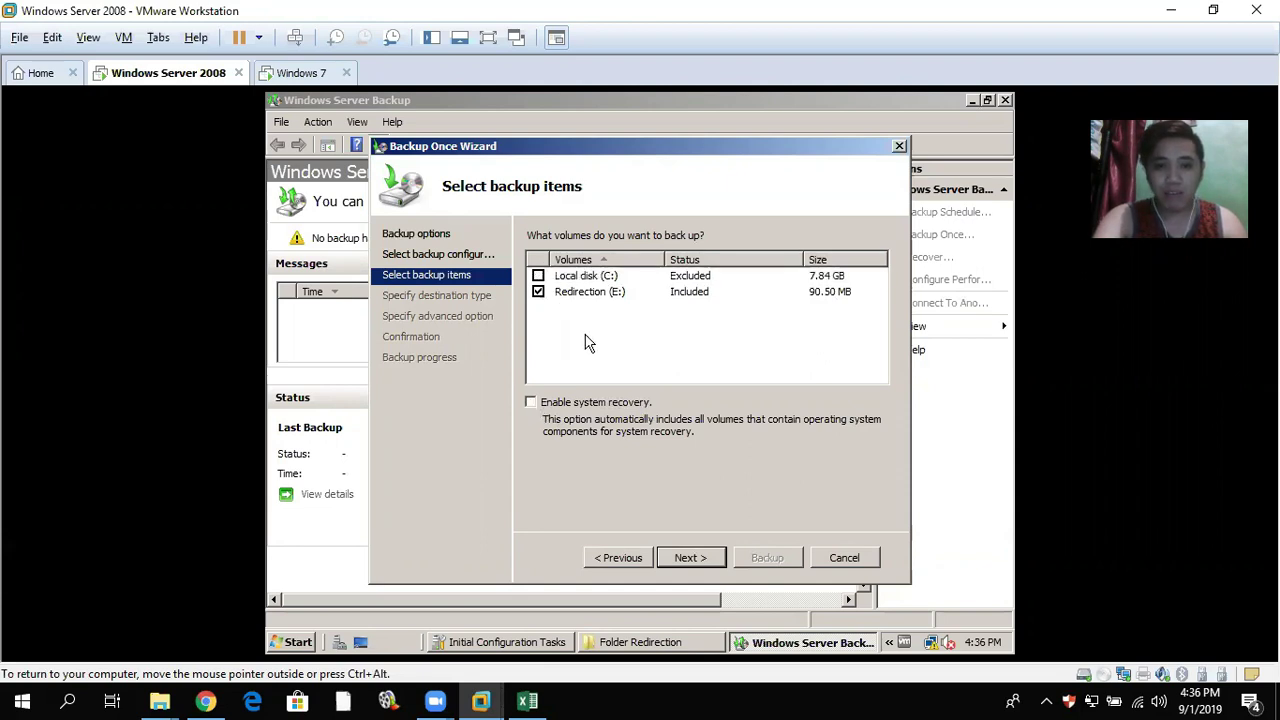
pyautogui.click(688, 557)
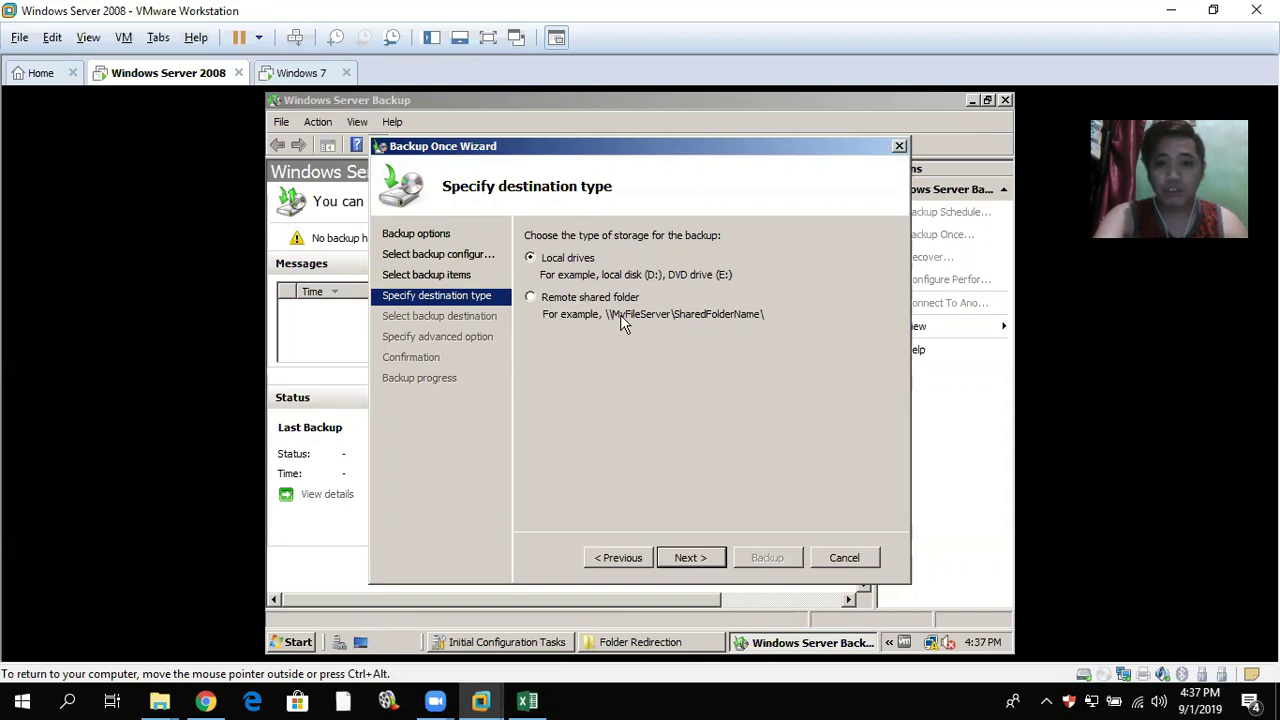
pyautogui.click(531, 298)
pyautogui.click(690, 557)
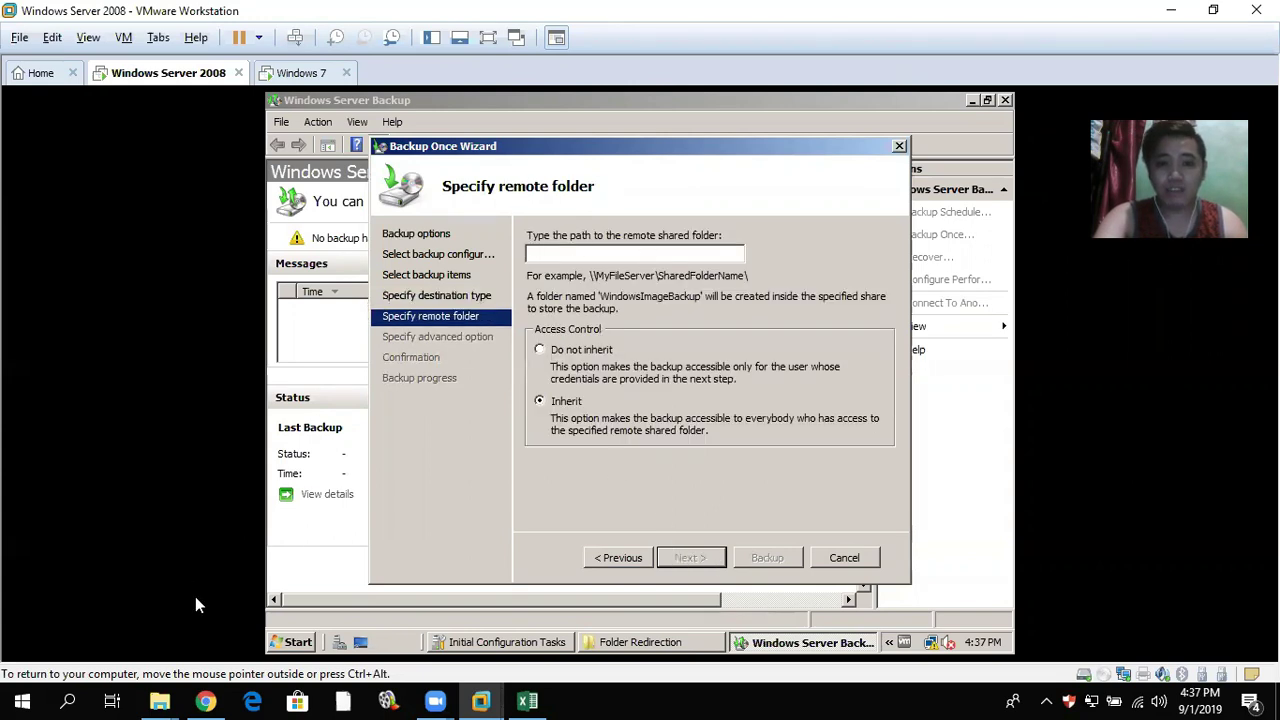
# Step: Copy the network path of the shared Folder Redirection folder on Redirection (E:), closing its properties and the file window
pyautogui.click(659, 647)
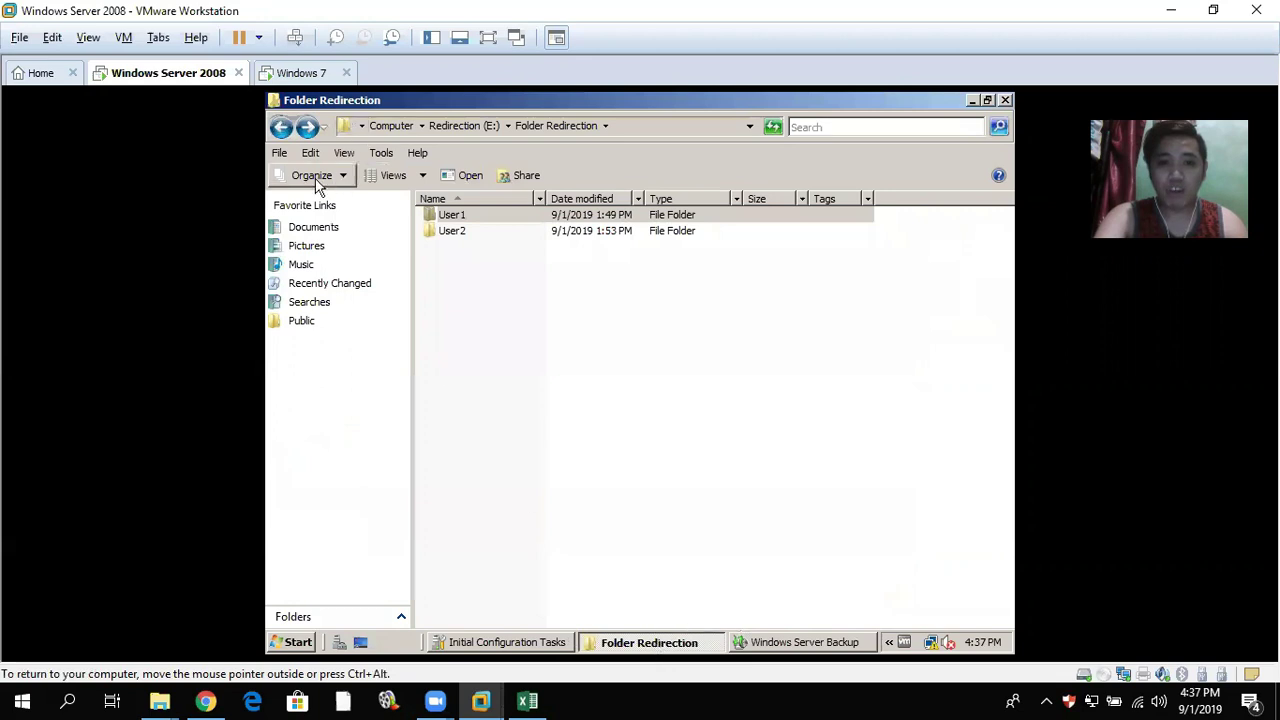
pyautogui.click(281, 126)
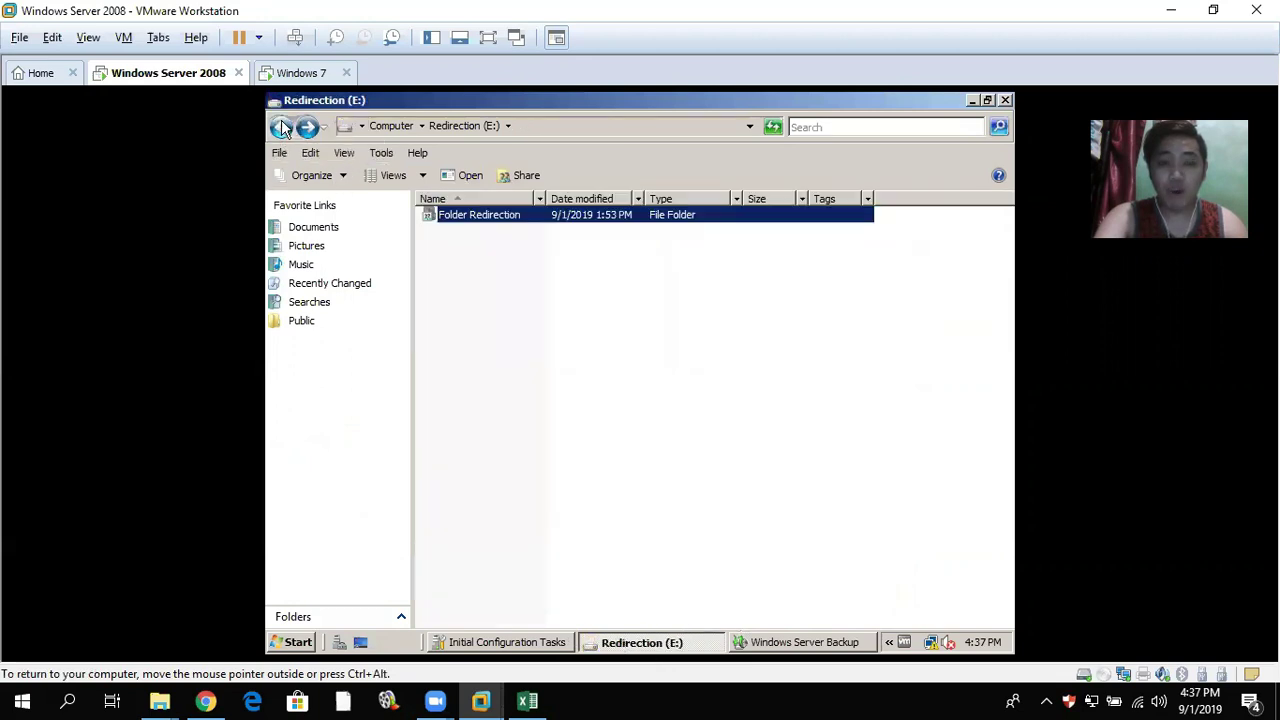
pyautogui.rightClick(470, 218)
pyautogui.click(505, 440)
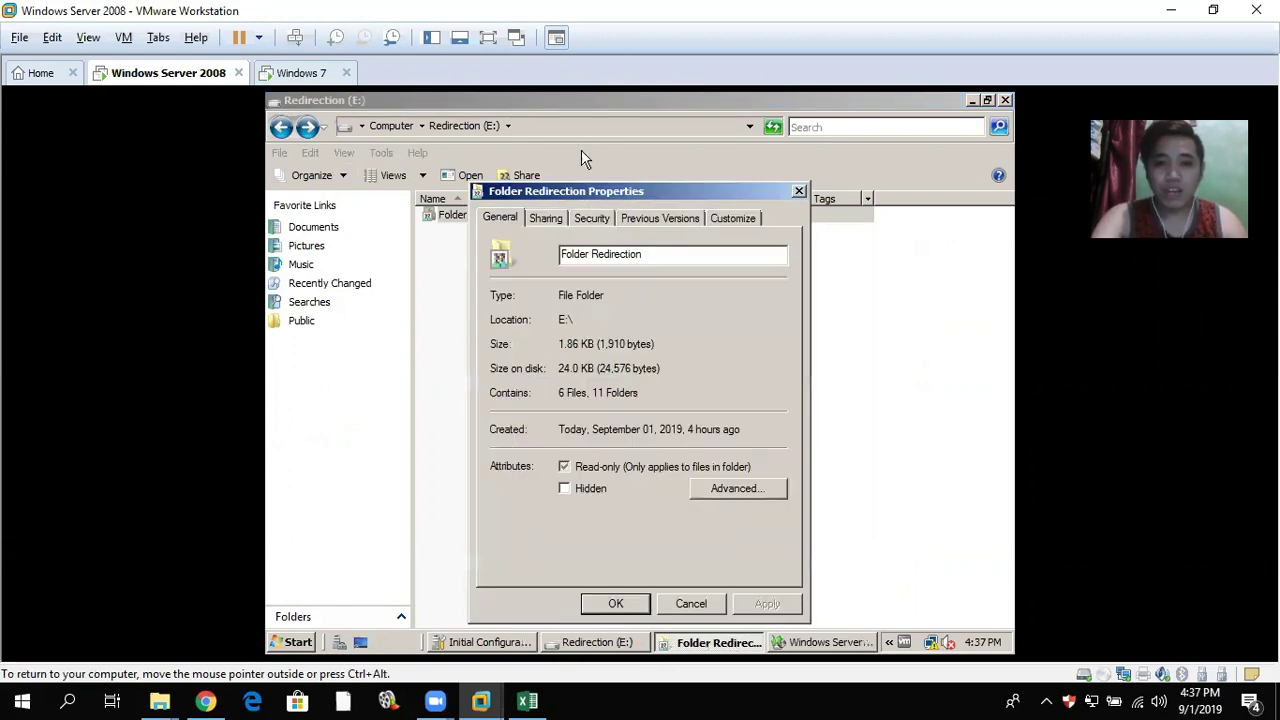
pyautogui.click(543, 220)
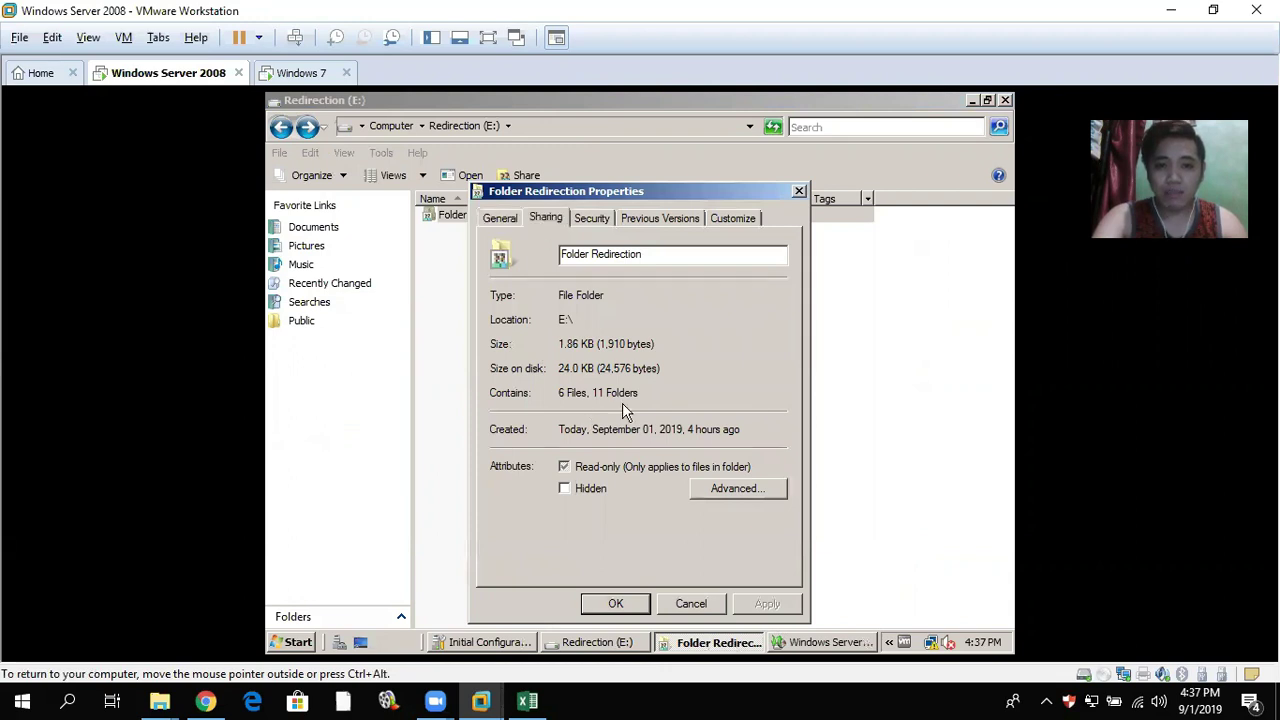
pyautogui.moveTo(626, 317); pyautogui.dragTo(460, 318)
pyautogui.hotkey('ctrl', 'c')
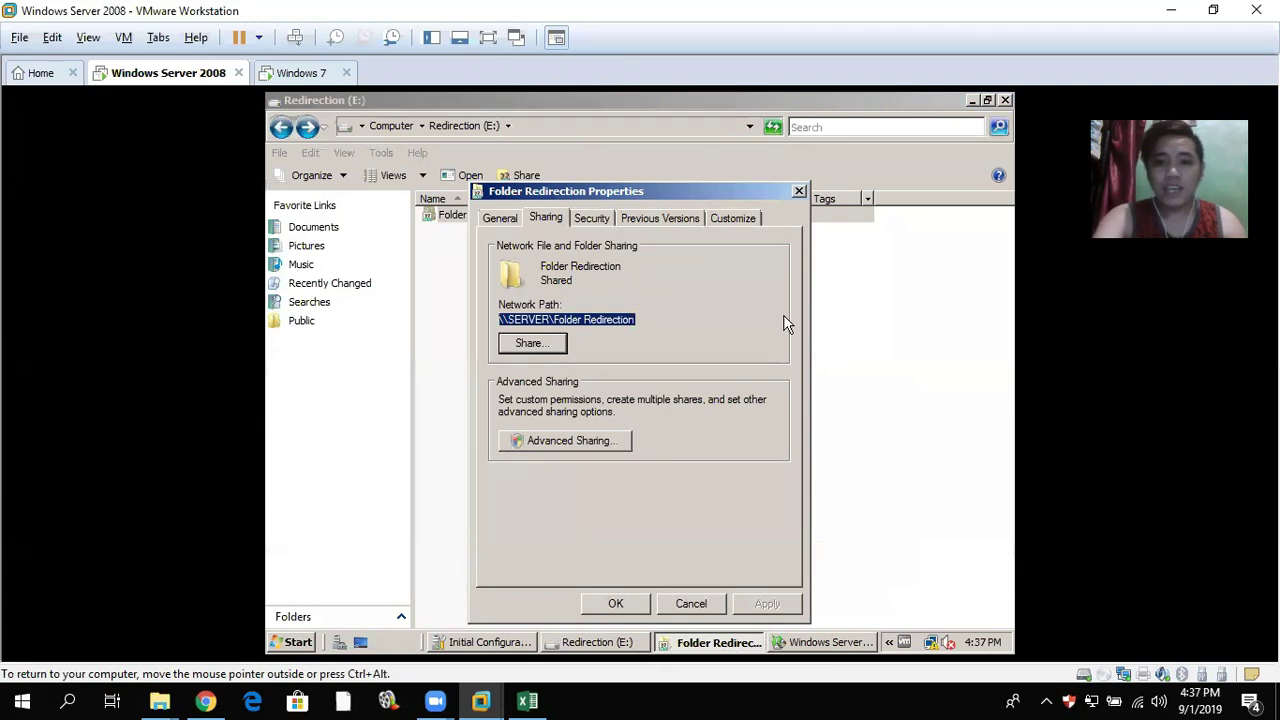
pyautogui.click(801, 191)
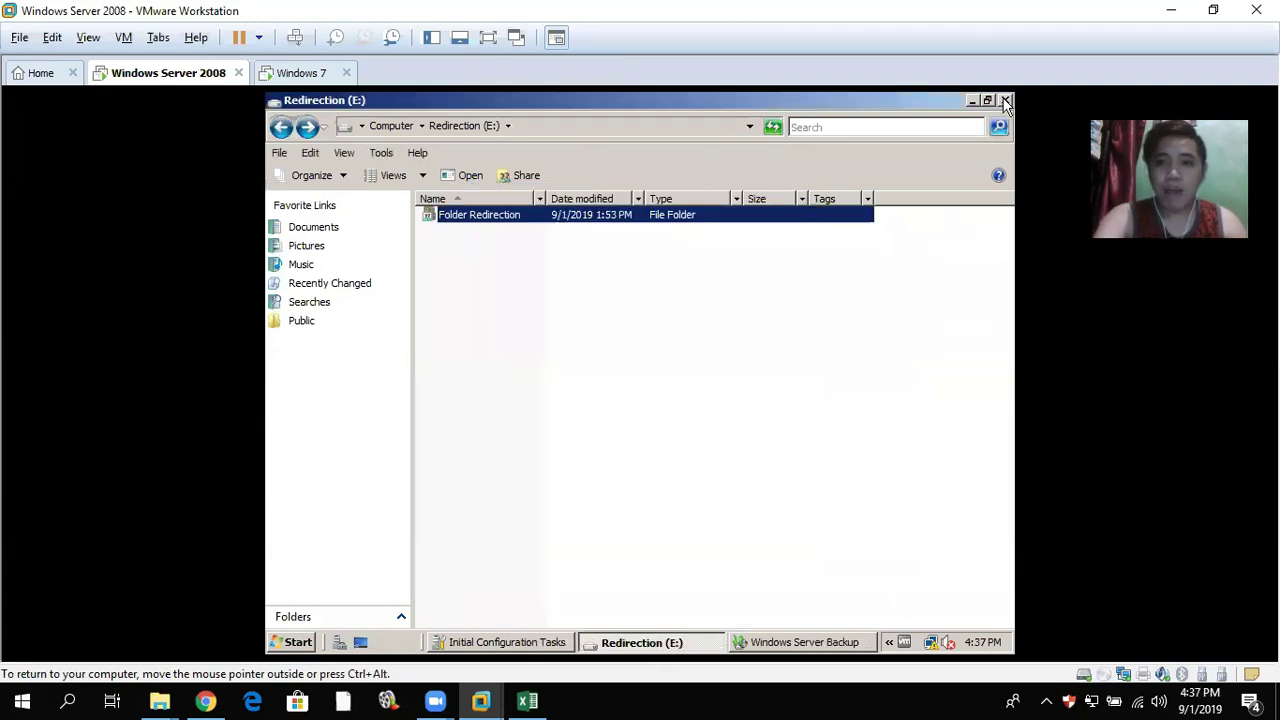
pyautogui.click(1006, 102)
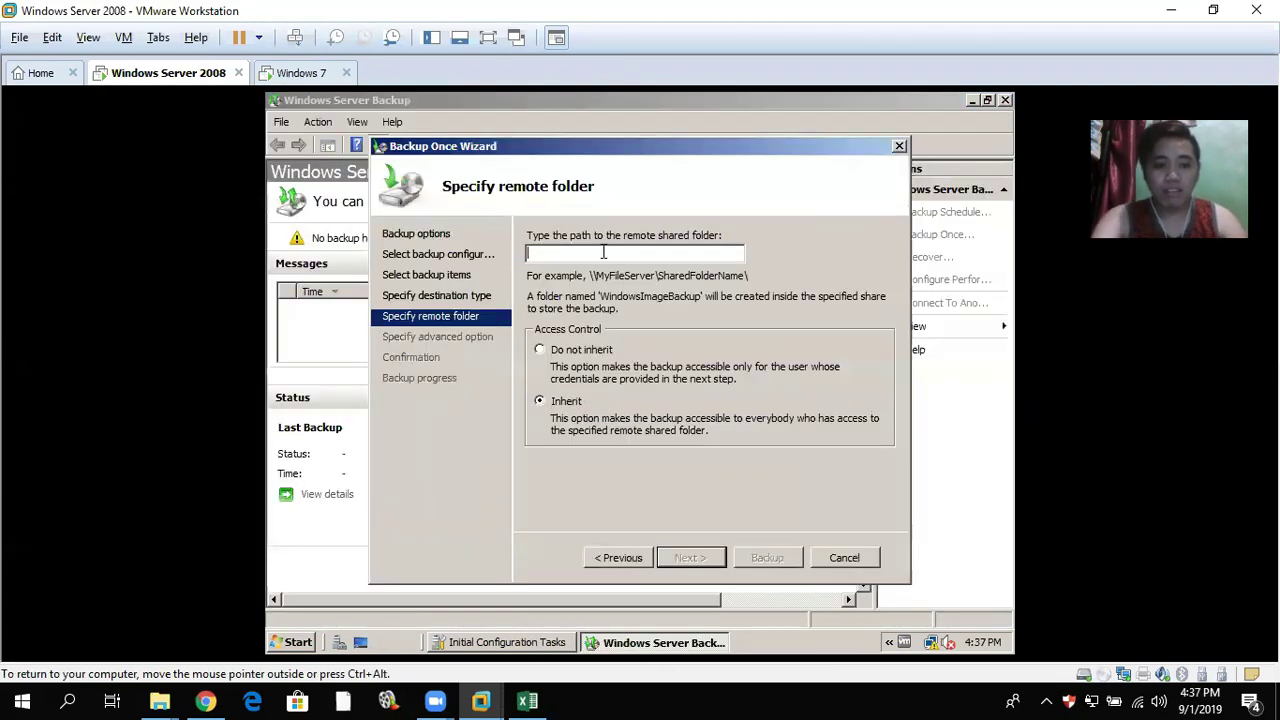
# Step: Set the remote folder to \\SERVER\Folder Redirection with inherited access, and accept VSS copy backup as the advanced option
pyautogui.hotkey('ctrl', 'v')
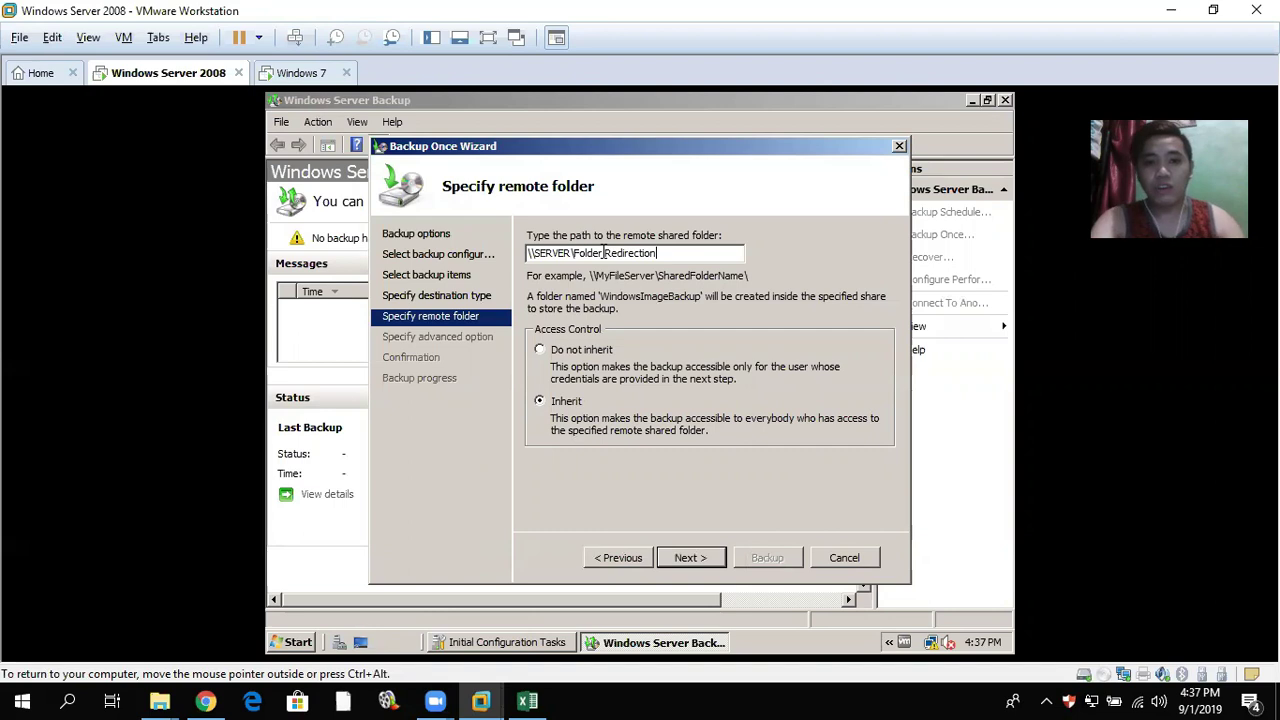
pyautogui.click(692, 560)
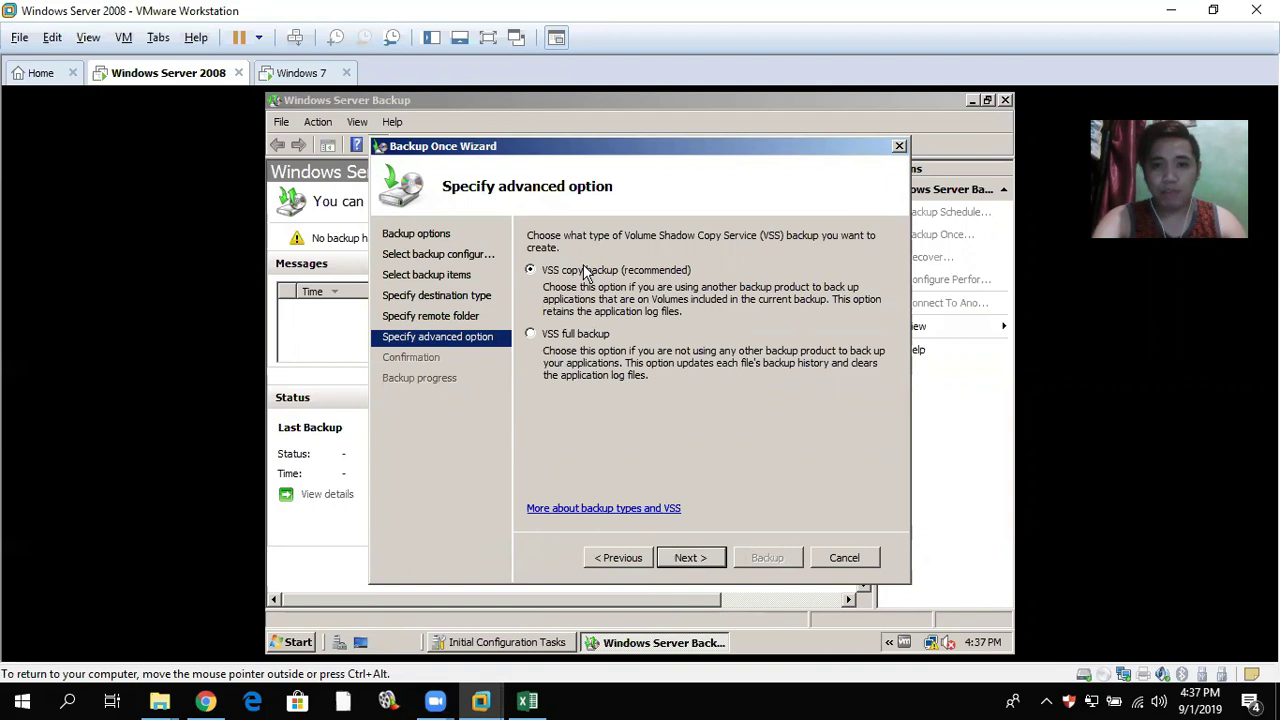
pyautogui.press('Return')
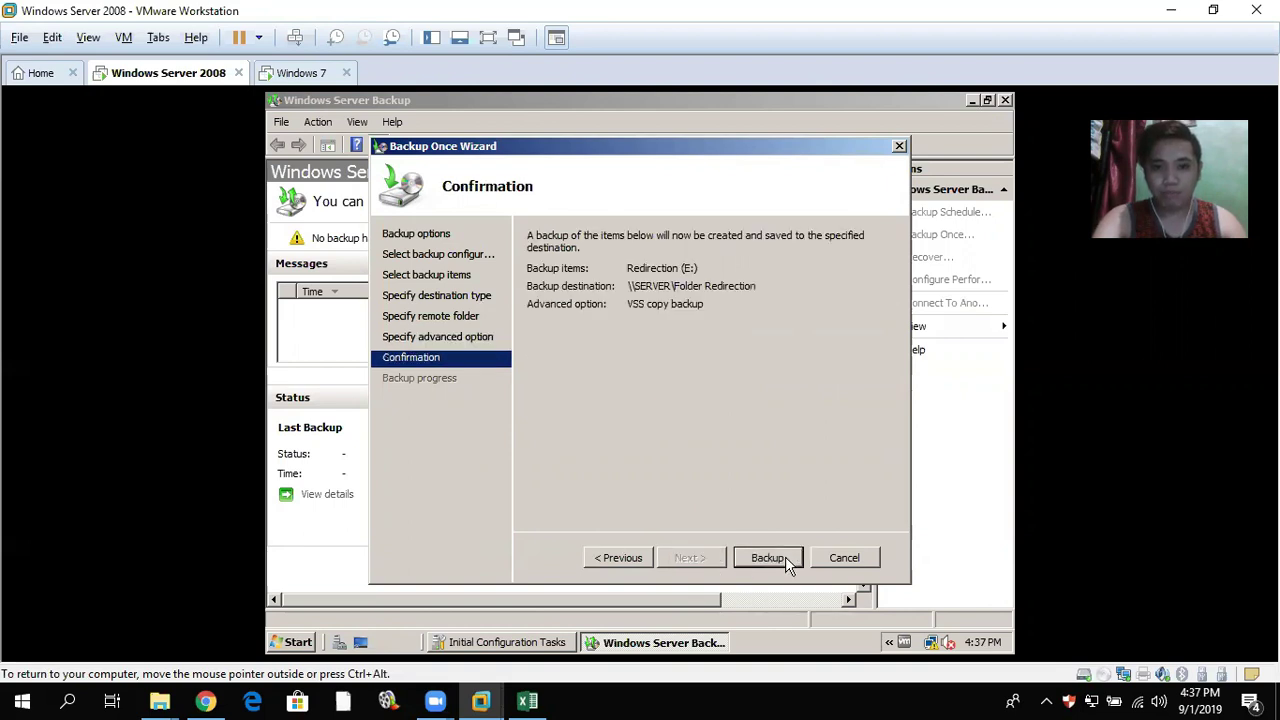
# Step: Run the backup of Redirection (E:) to \\SERVER\Folder Redirection and close the wizard once it completes
pyautogui.click(787, 562)
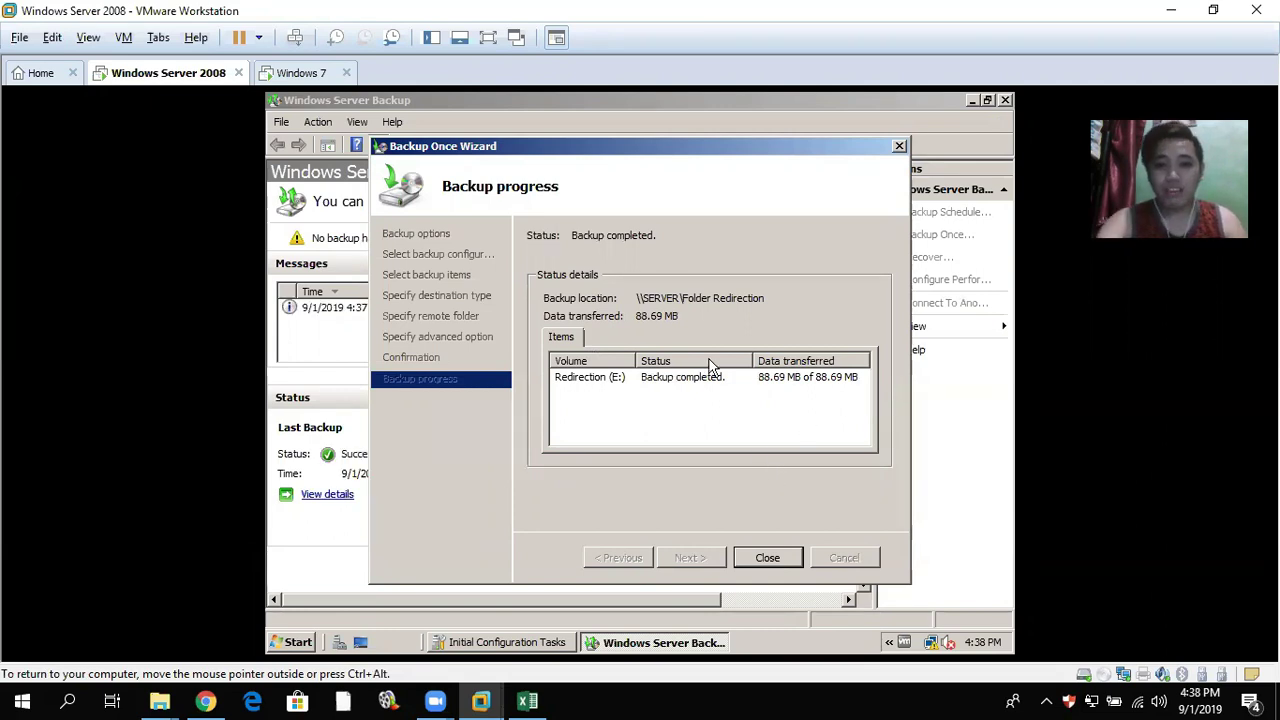
pyautogui.click(758, 560)
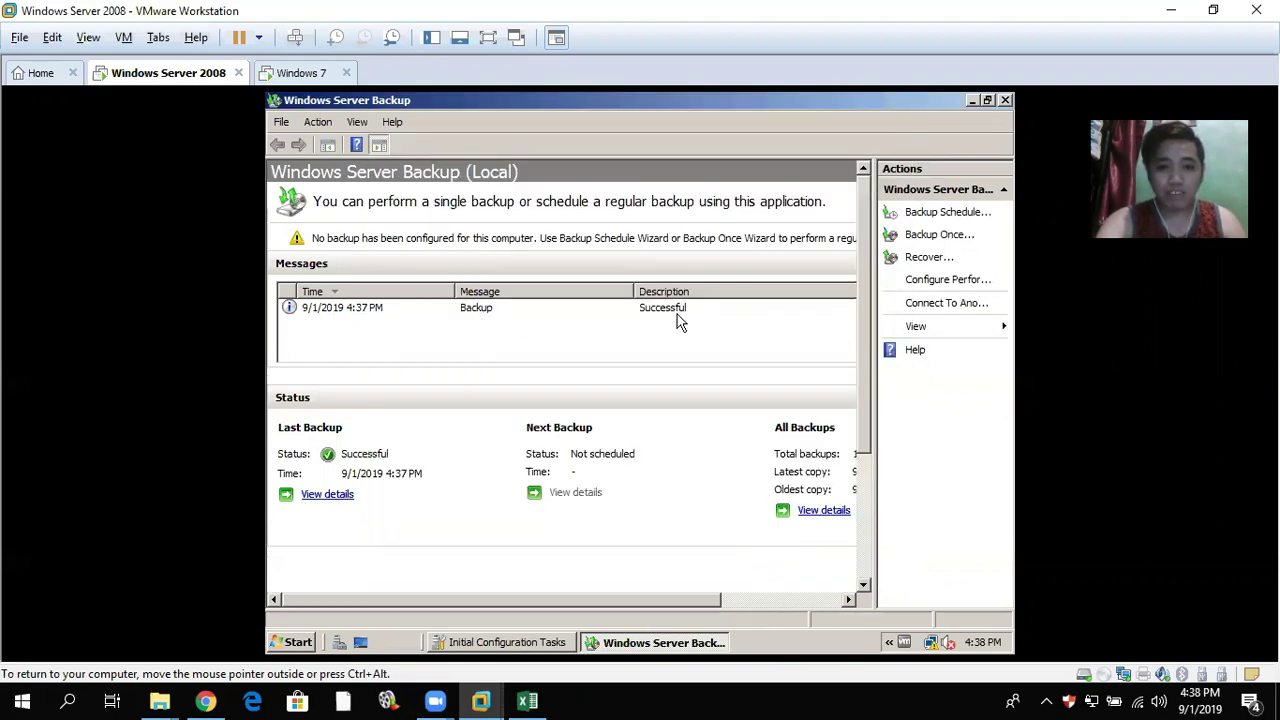
# Step: Examine the backup files in WindowsImageBackup inside Folder Redirection on Redirection (E:), and return to the Folder Redirection folder
pyautogui.click(296, 642)
pyautogui.click(552, 310)
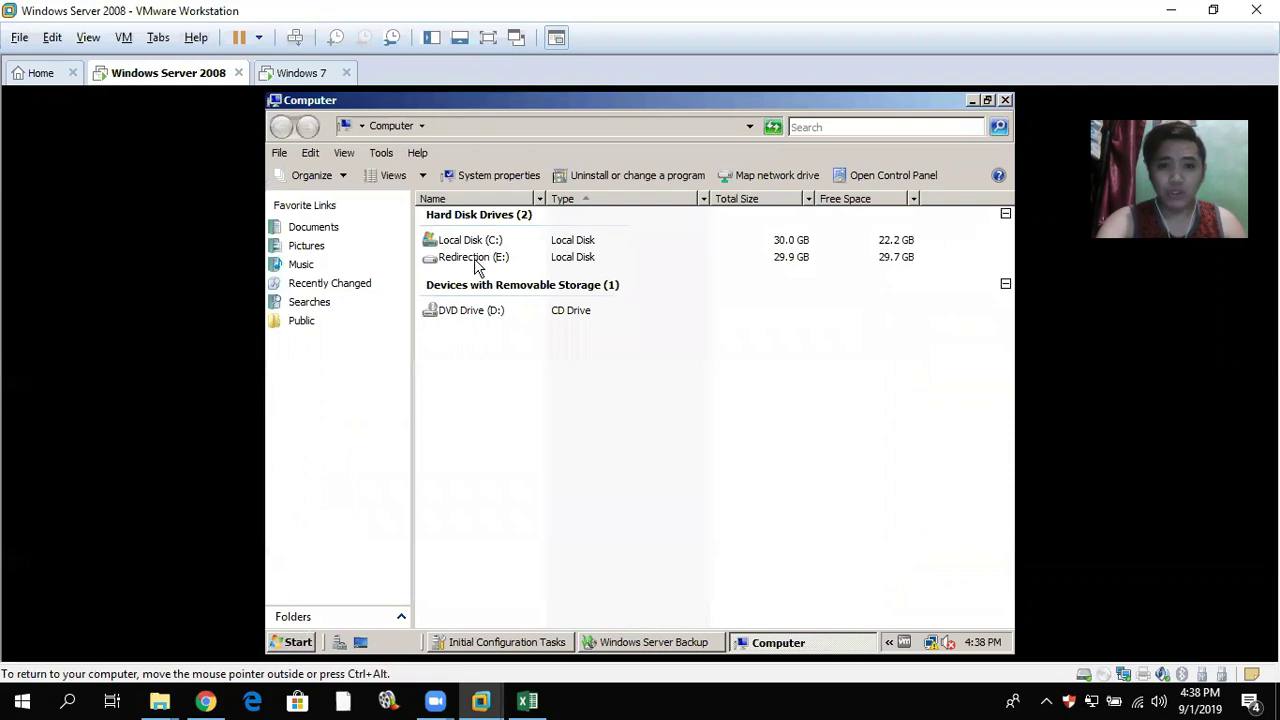
pyautogui.doubleClick(477, 262)
pyautogui.doubleClick(468, 218)
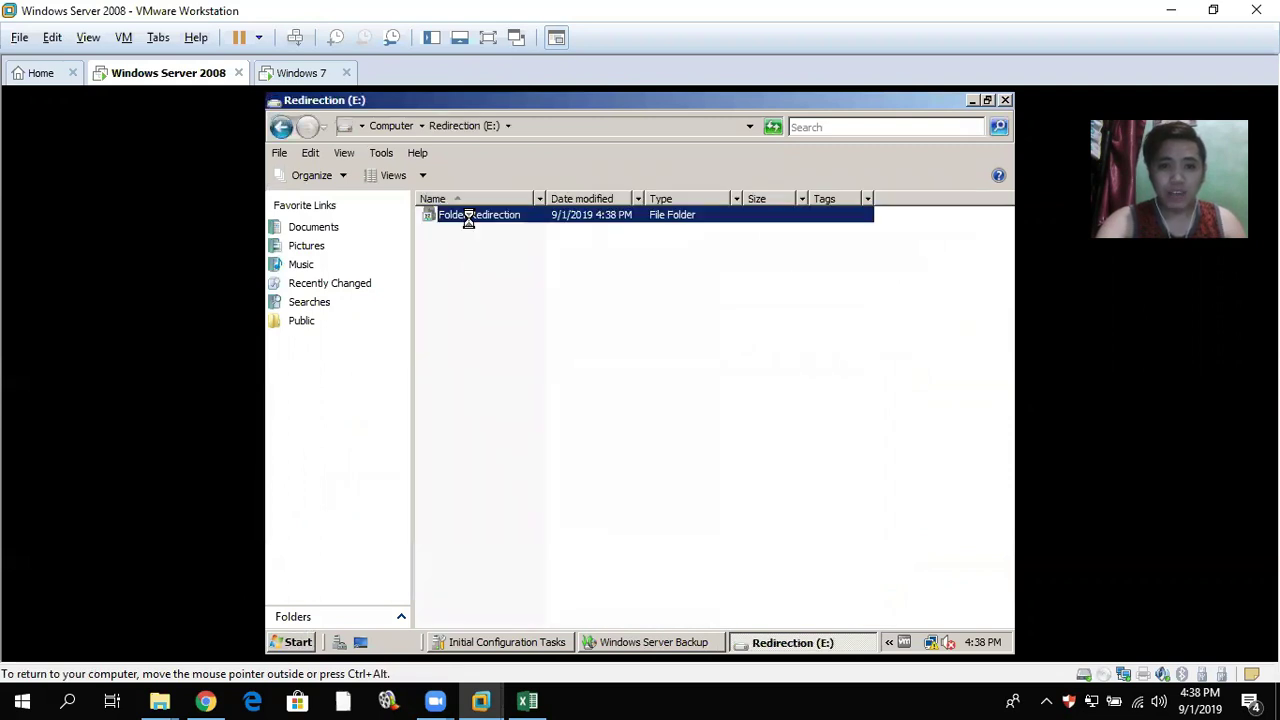
pyautogui.moveTo(487, 257)
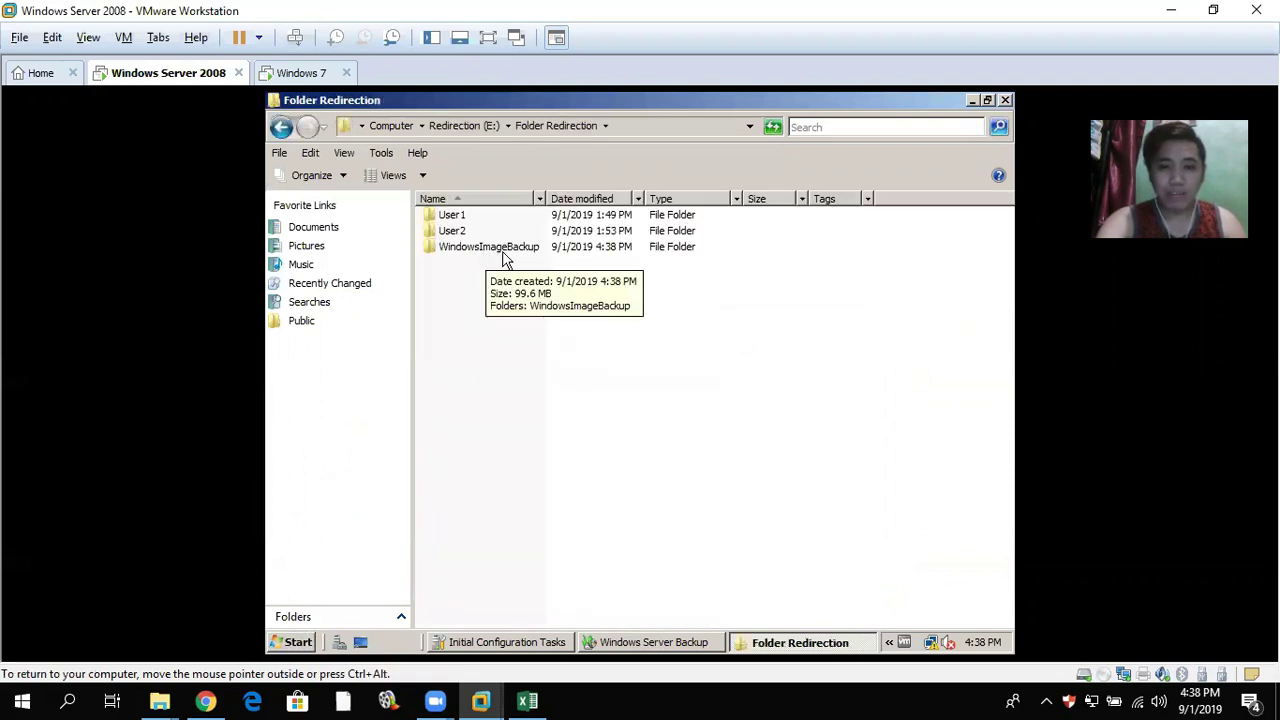
pyautogui.doubleClick(491, 248)
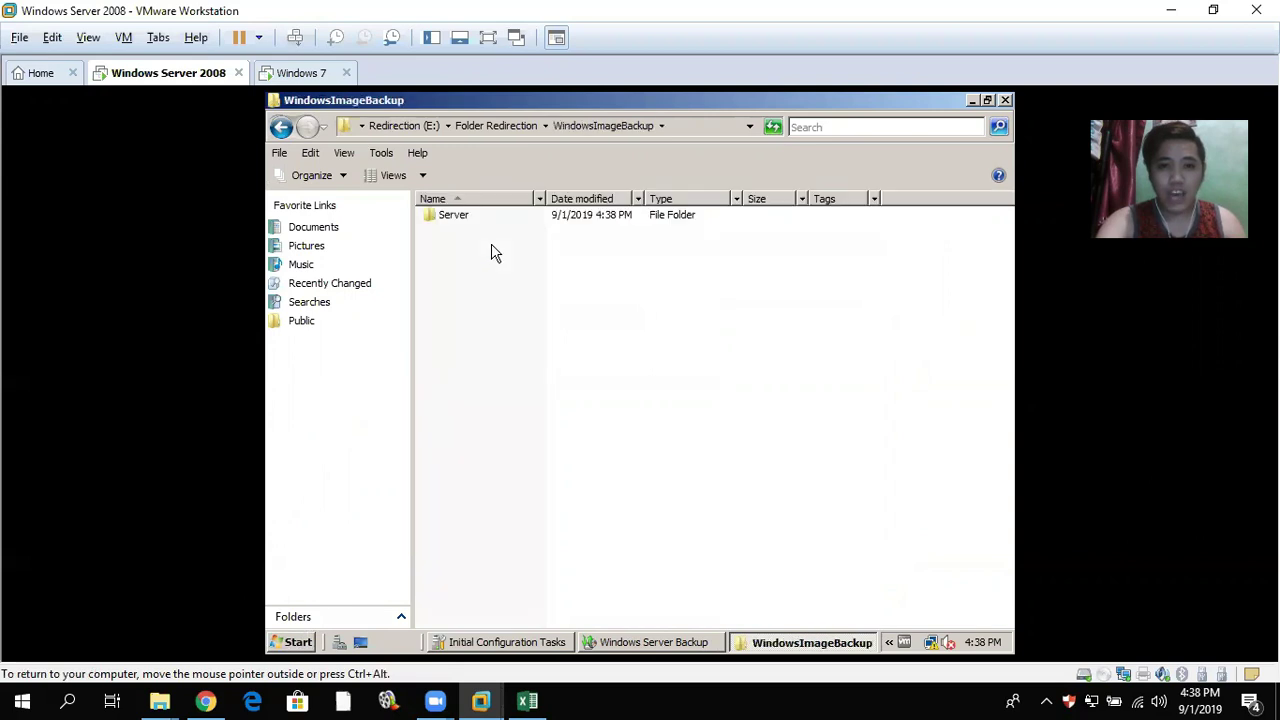
pyautogui.doubleClick(448, 218)
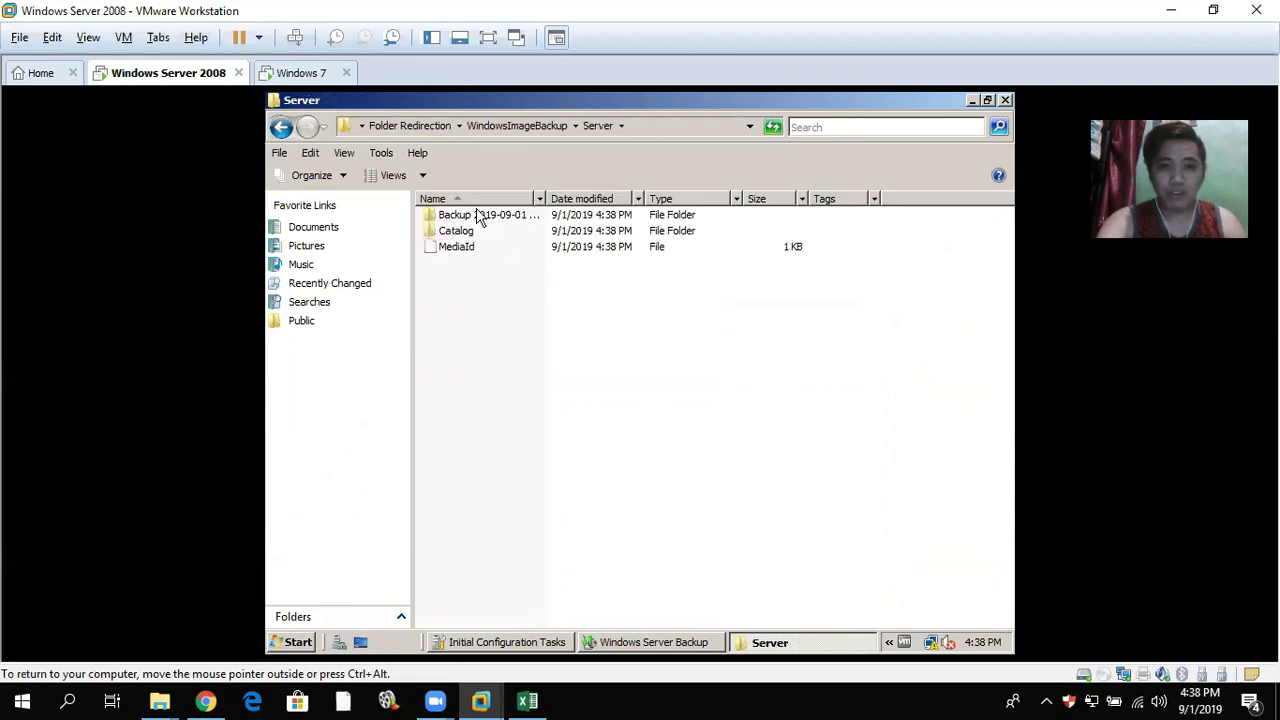
pyautogui.doubleClick(485, 219)
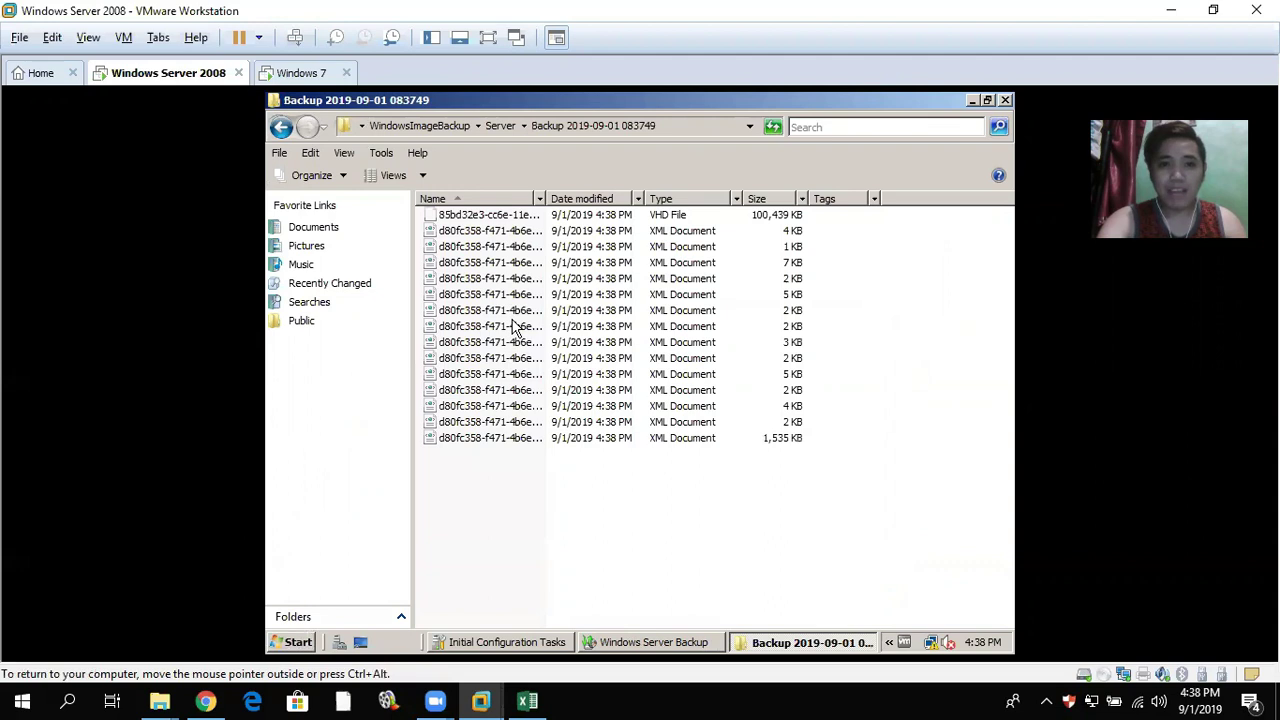
pyautogui.click(282, 128)
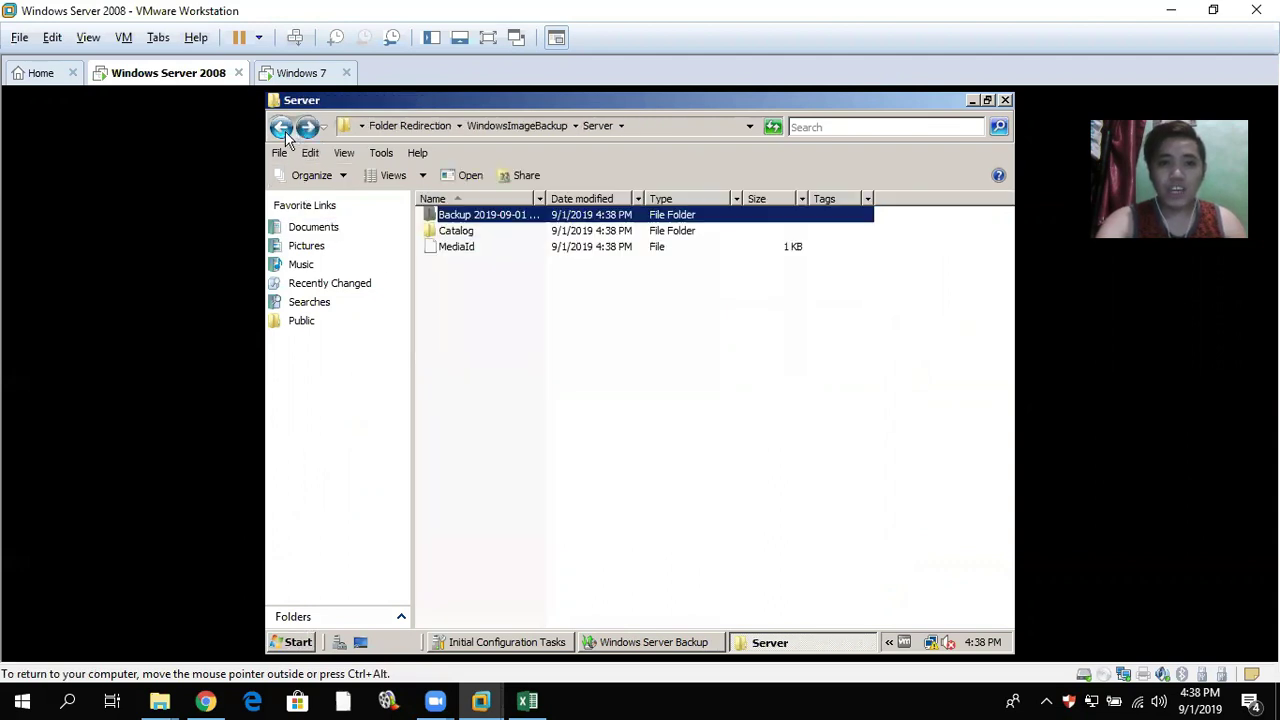
pyautogui.click(282, 128)
pyautogui.click(282, 128)
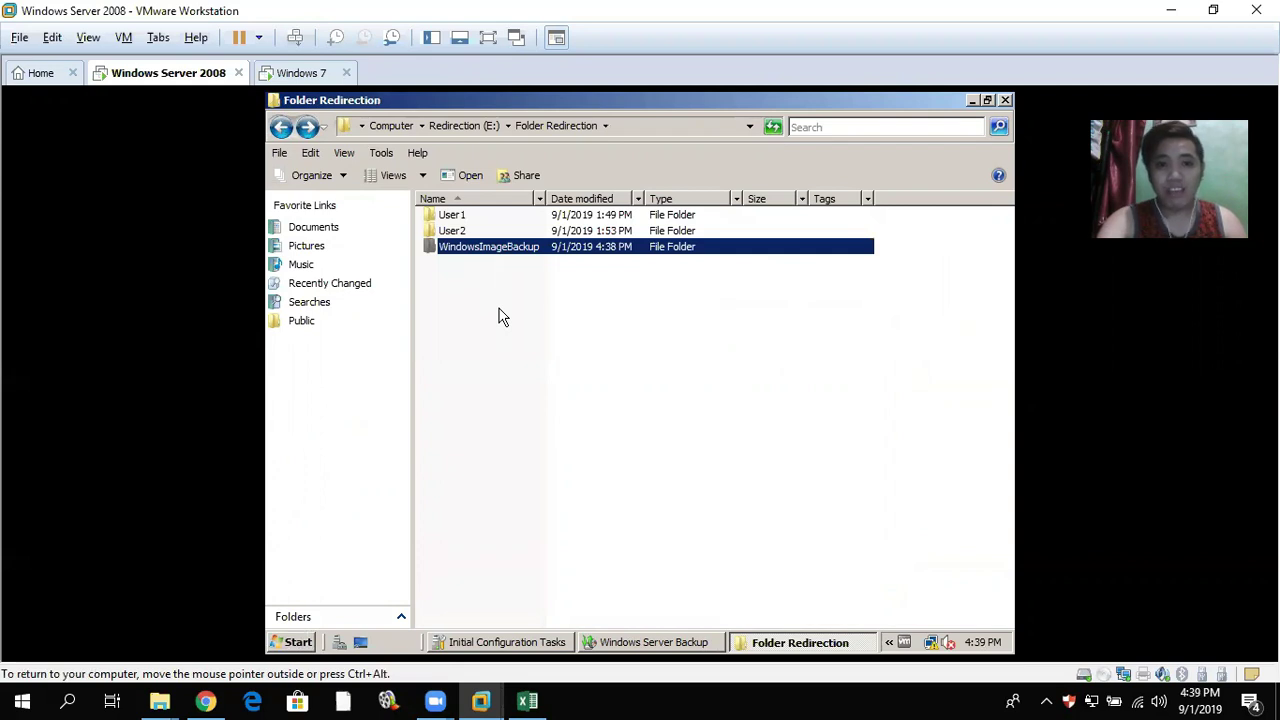
# Step: Check the contents of the redirected Desktop folders of User2 and User1, and return to Folder Redirection
pyautogui.click(451, 218)
pyautogui.doubleClick(458, 232)
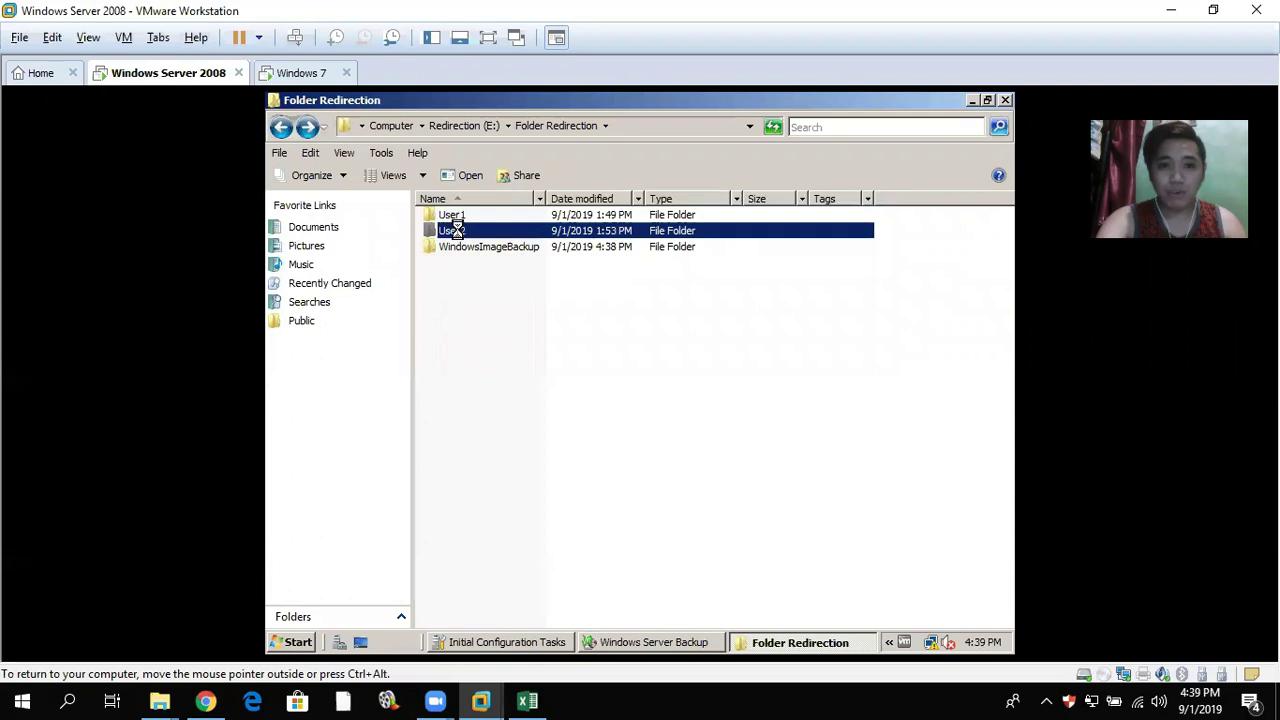
pyautogui.doubleClick(463, 219)
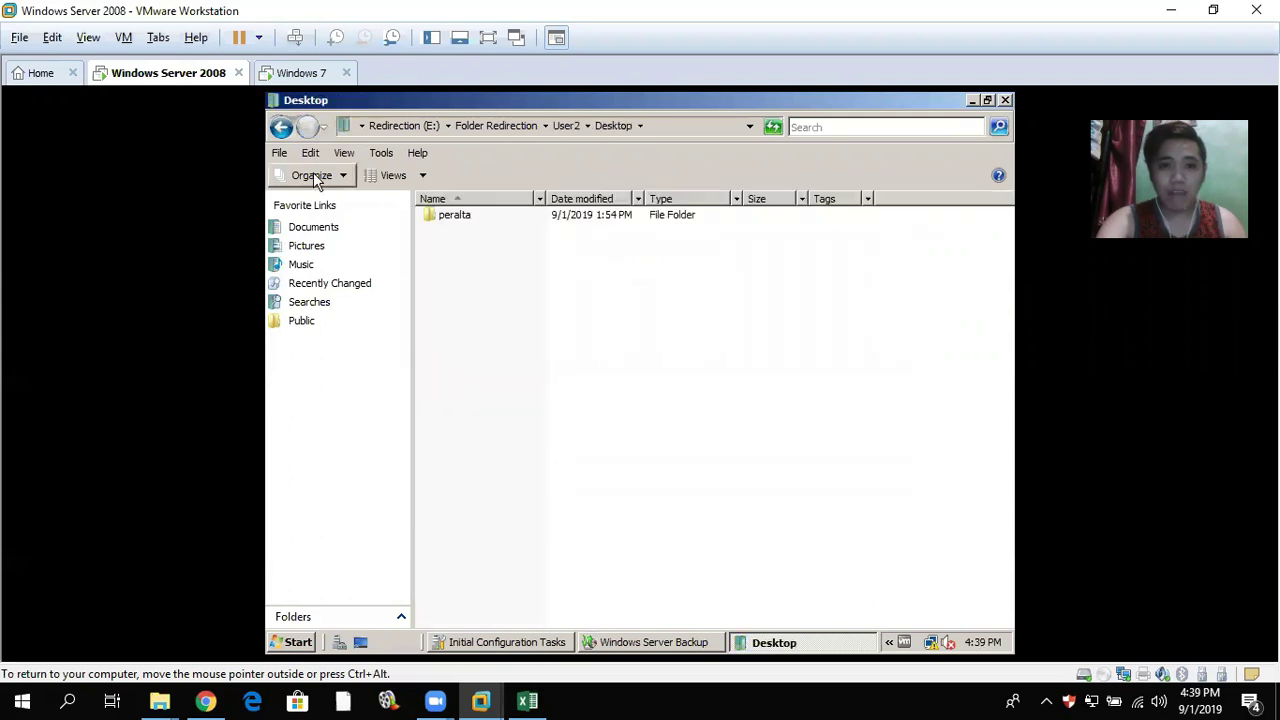
pyautogui.click(281, 126)
pyautogui.click(281, 126)
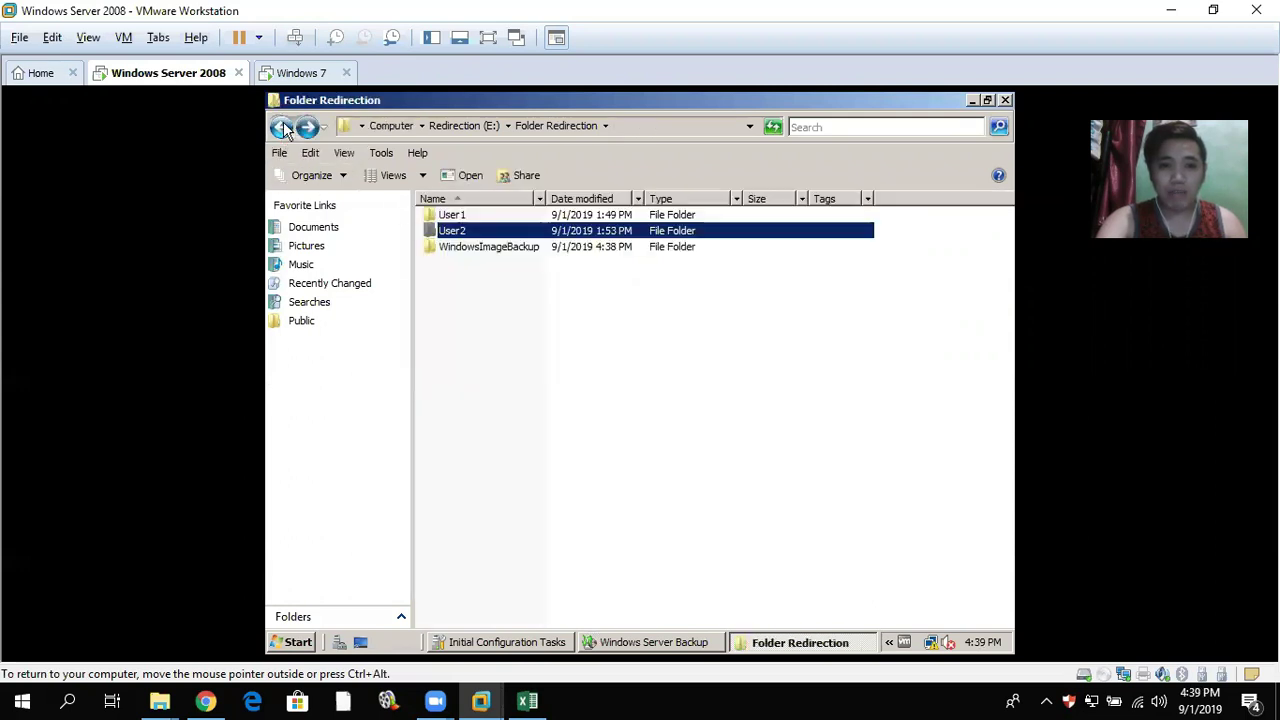
pyautogui.doubleClick(462, 220)
pyautogui.doubleClick(462, 220)
pyautogui.click(466, 235)
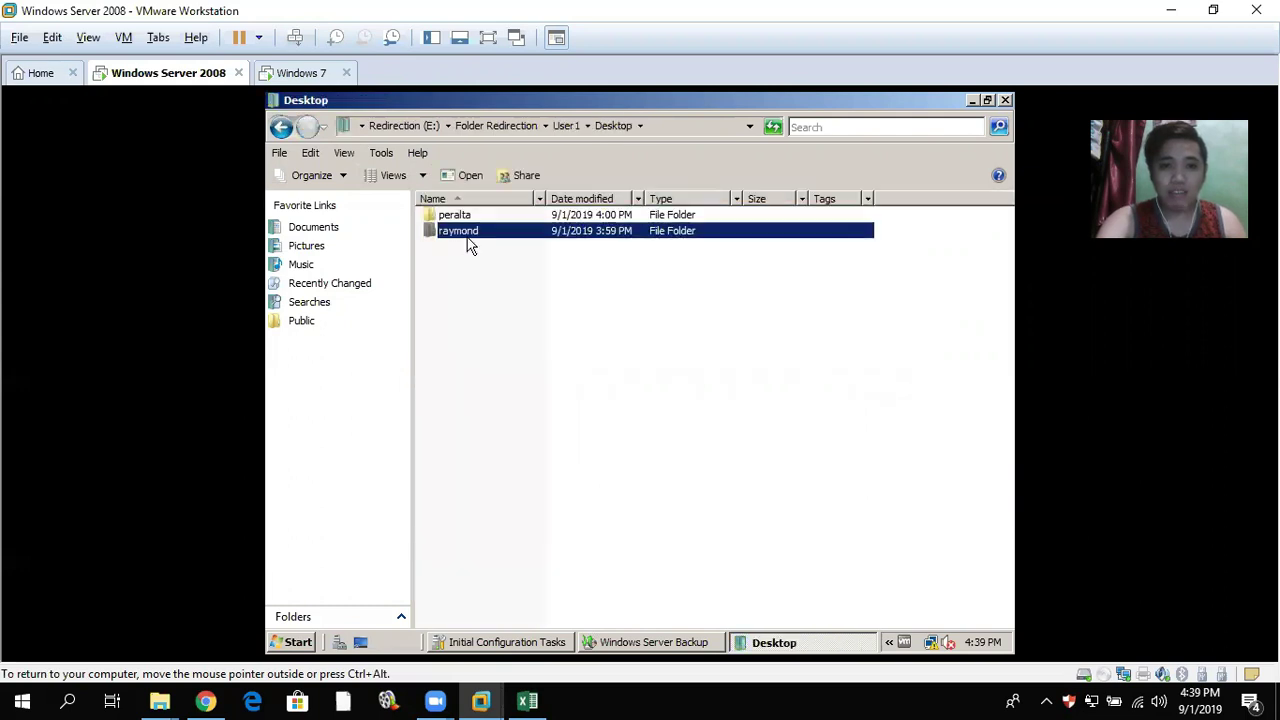
pyautogui.click(281, 126)
pyautogui.click(281, 126)
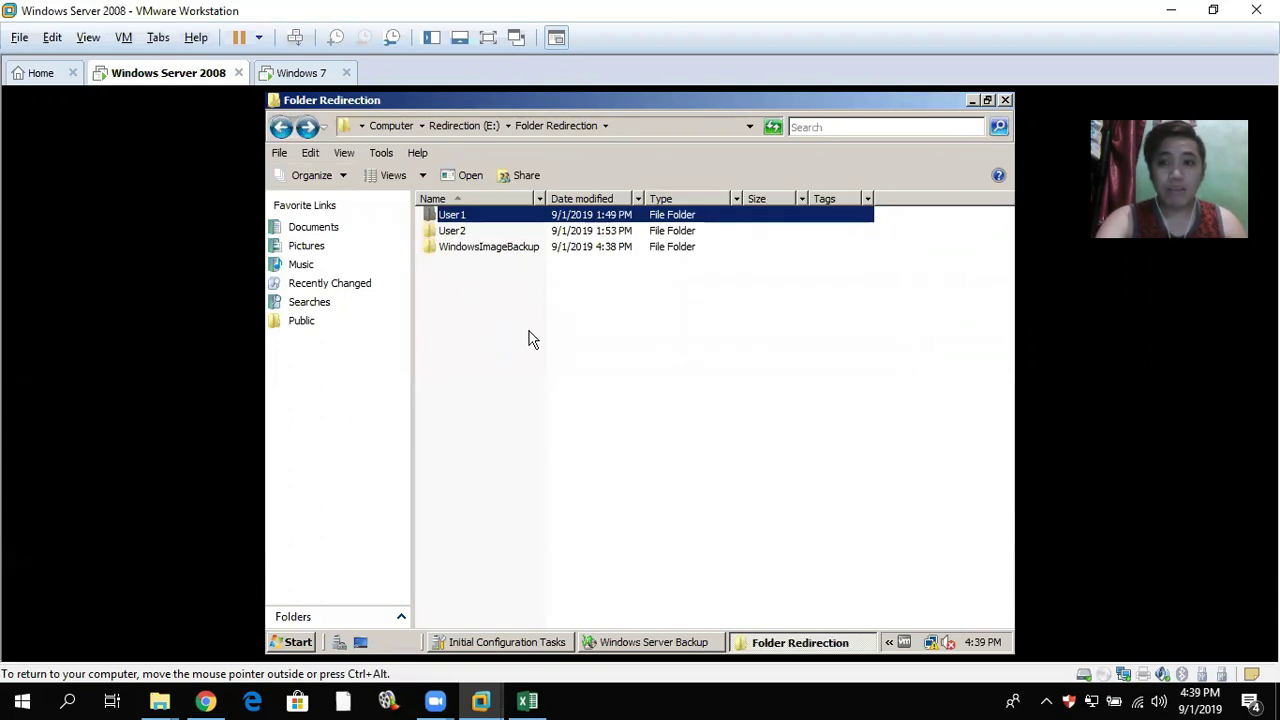
# Step: Switch to the Windows 7 virtual machine, check the signed-in account, and delete both folders from the desktop
pyautogui.click(296, 75)
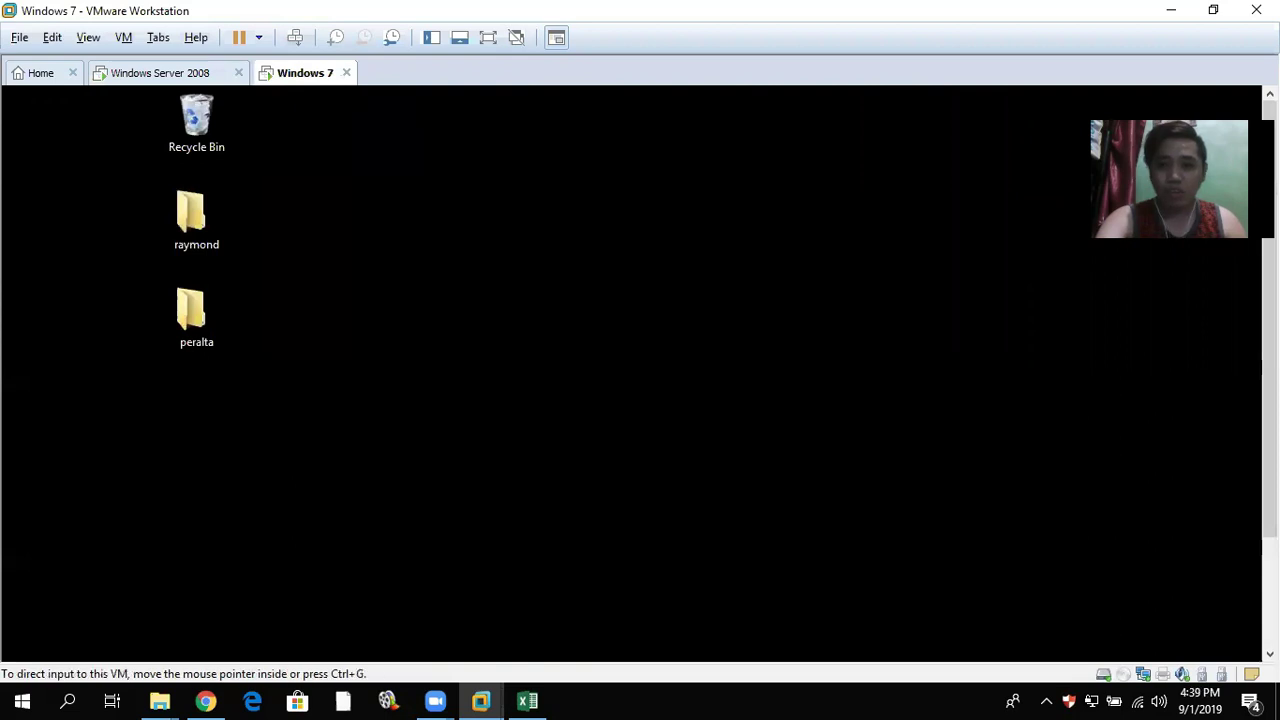
pyautogui.scroll(-3, 266, 595)
pyautogui.click(185, 643)
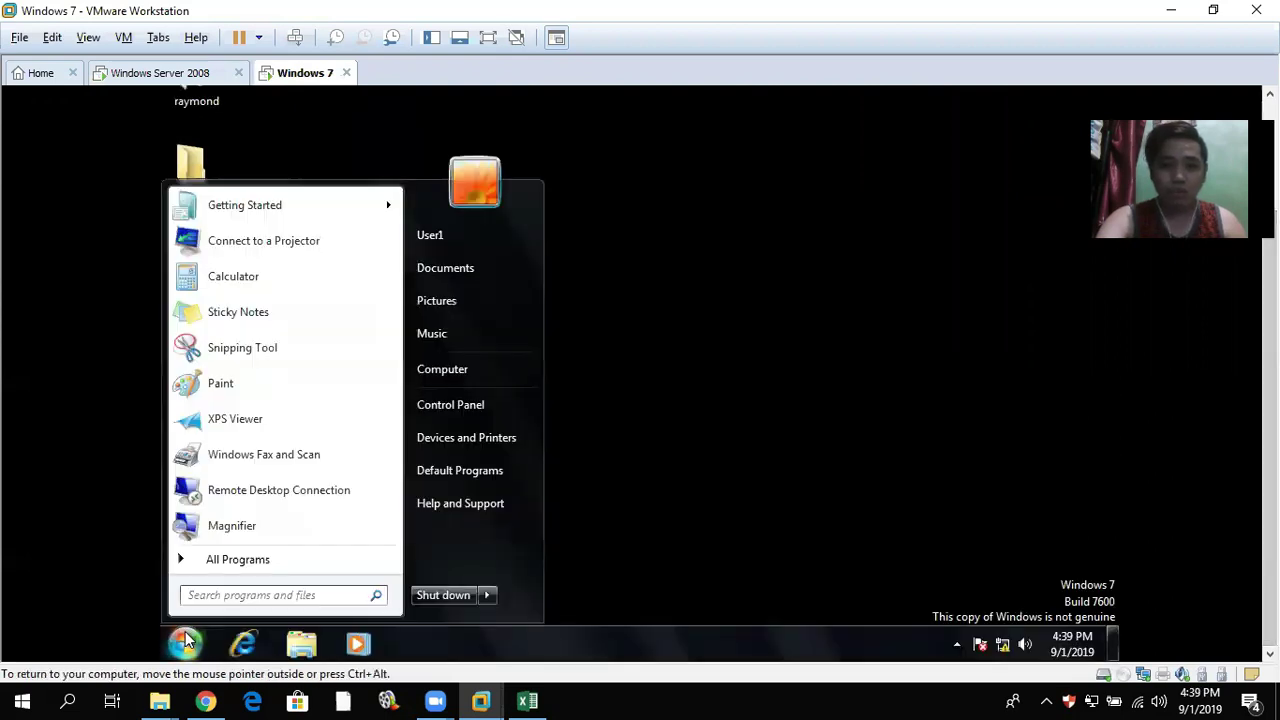
pyautogui.click(786, 325)
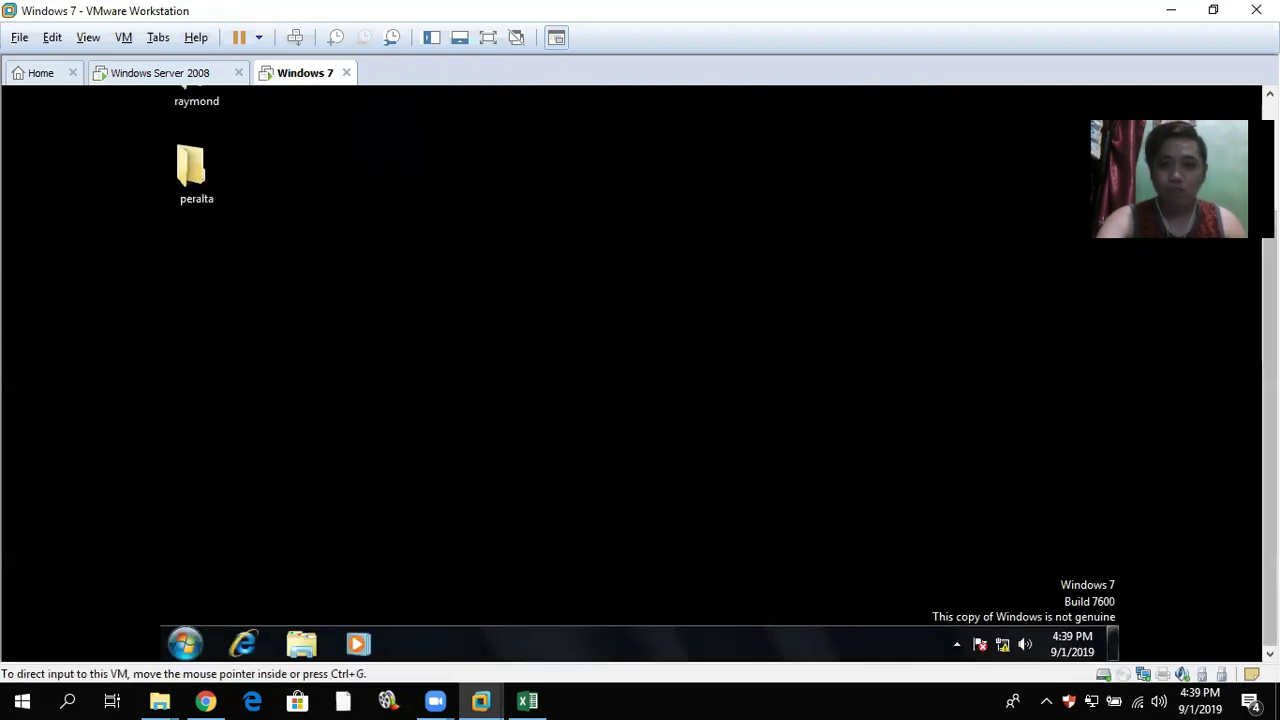
pyautogui.scroll(3, 726, 203)
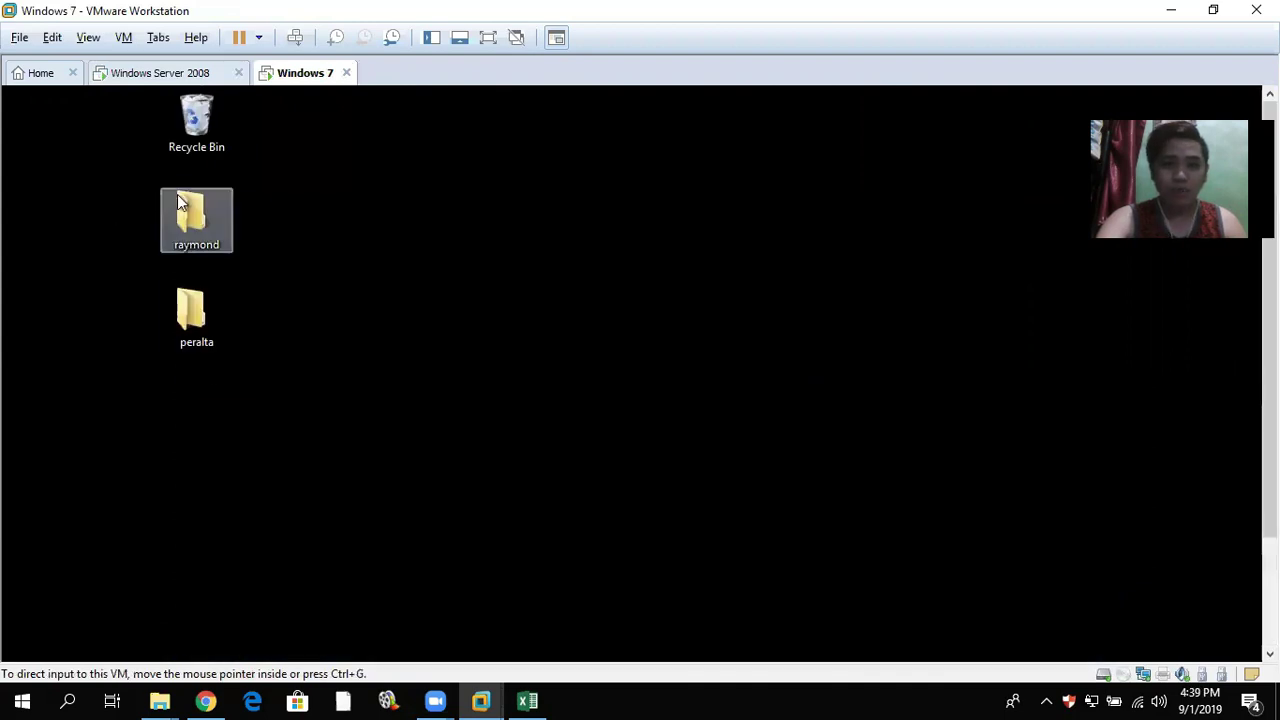
pyautogui.moveTo(268, 392); pyautogui.dragTo(176, 193)
pyautogui.press('Delete')
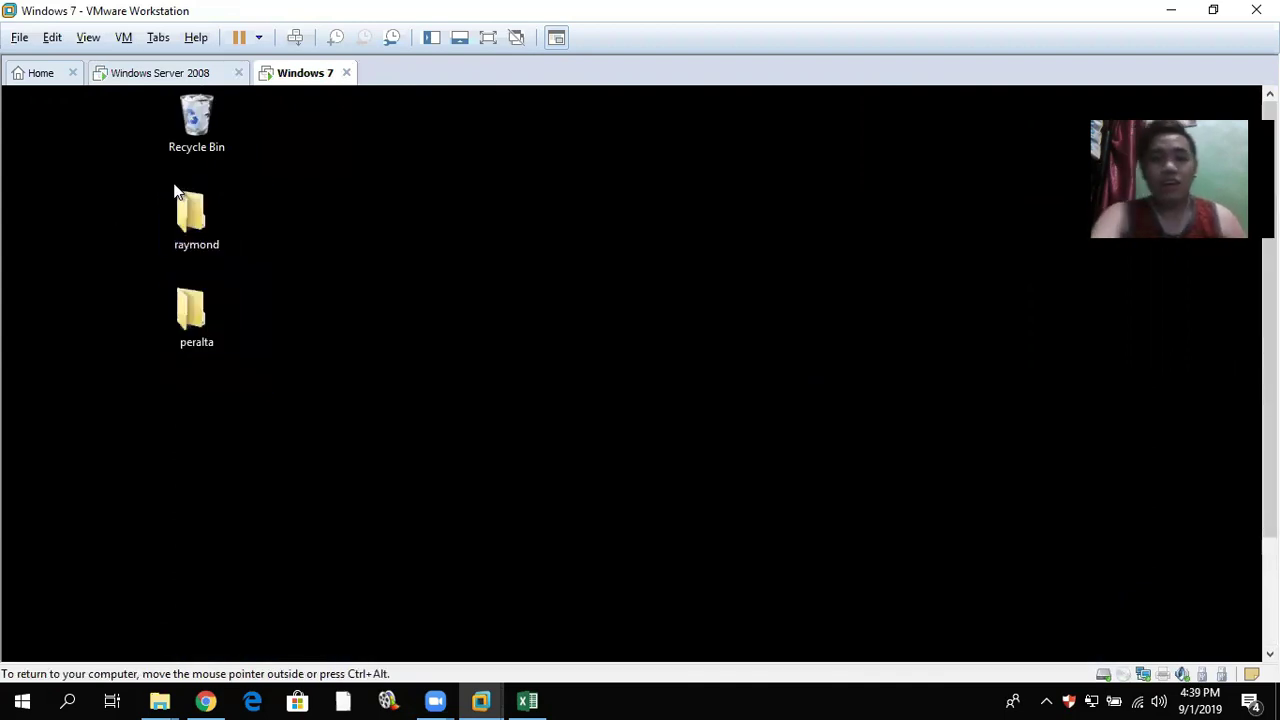
pyautogui.click(719, 451)
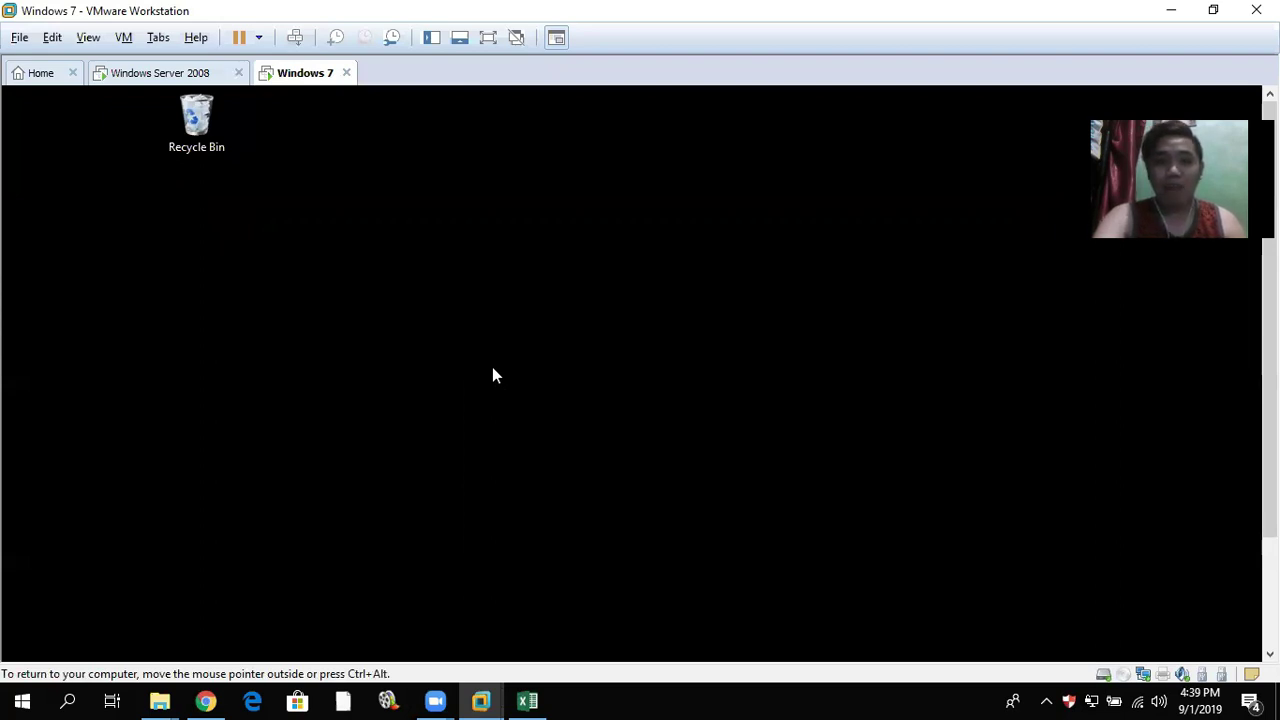
# Step: Switch back to the Windows Server 2008 machine and check User1's redirected Desktop folder for the deleted folders
pyautogui.click(148, 76)
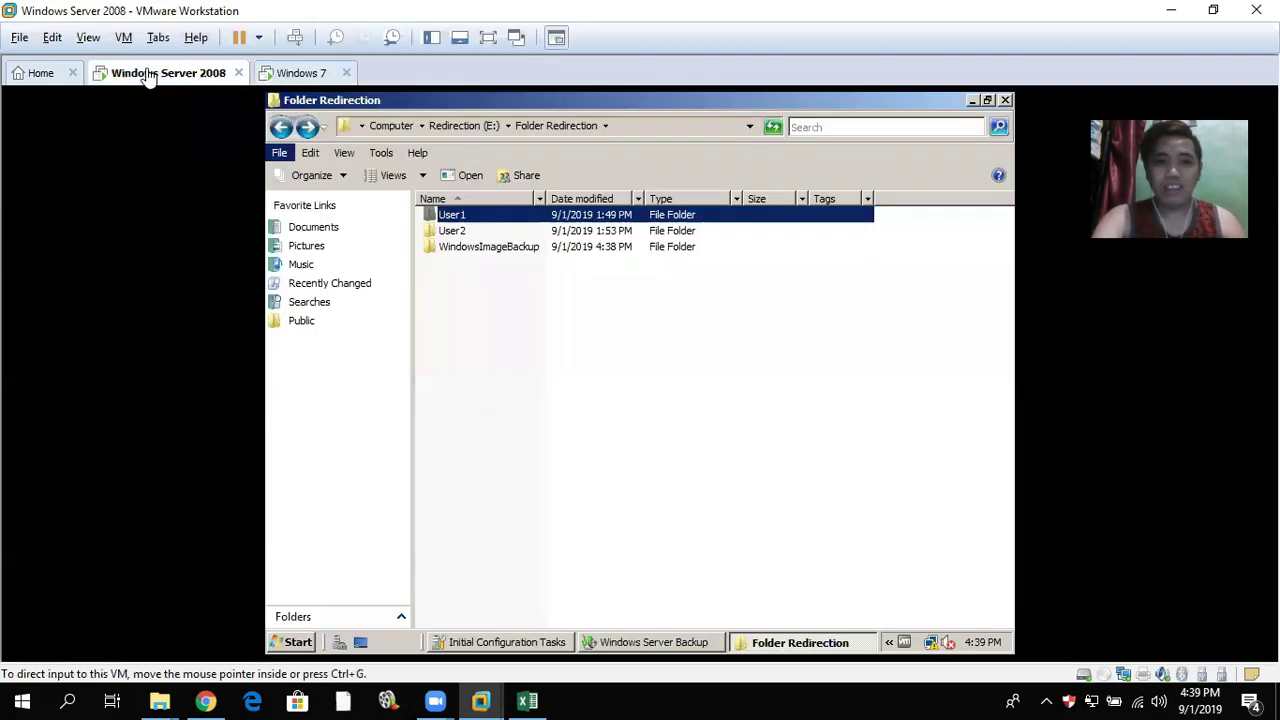
pyautogui.doubleClick(452, 216)
pyautogui.doubleClick(455, 218)
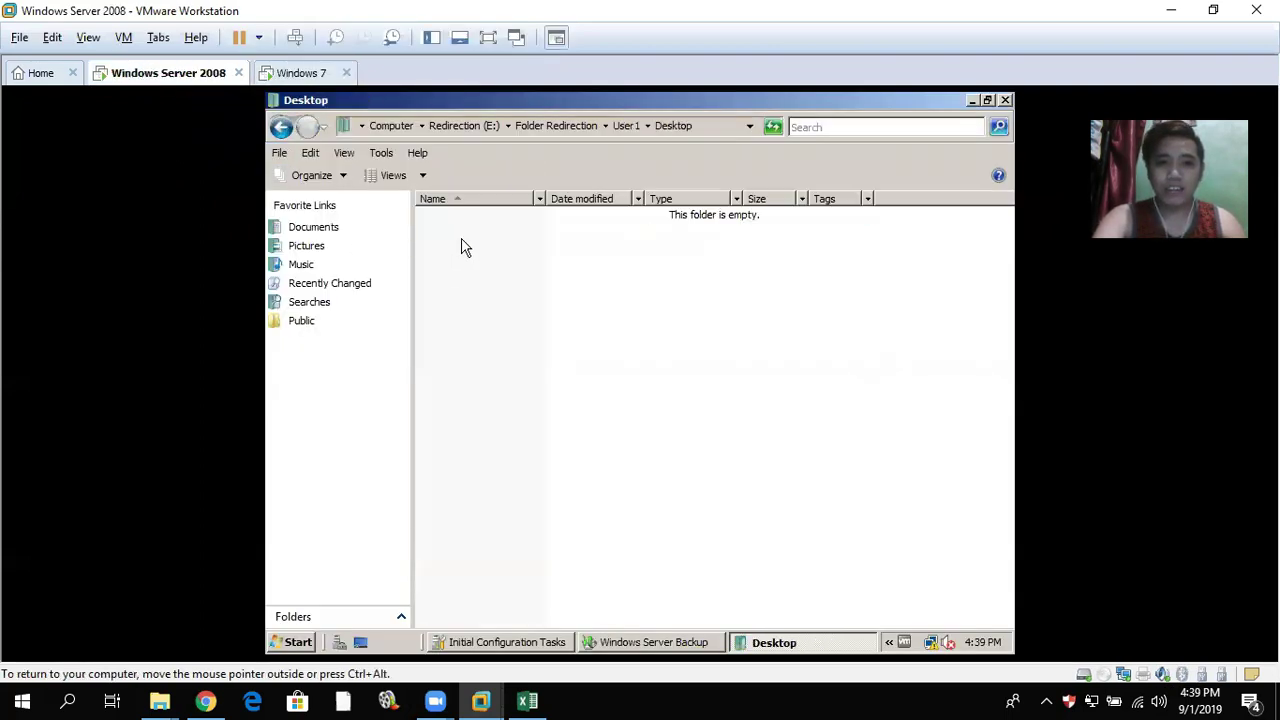
pyautogui.click(280, 129)
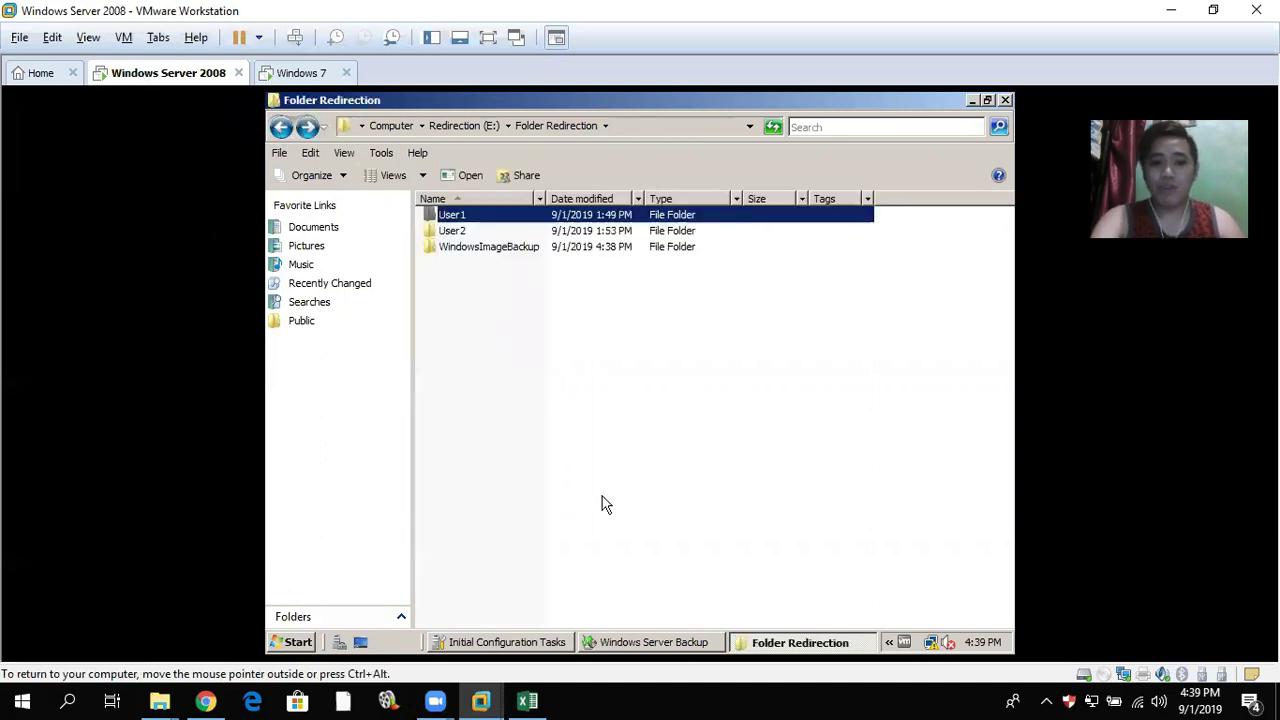
# Step: Start a recovery in Windows Server Backup from this server, using the 9/1/2019 4:37 PM backup and recovering files and folders
pyautogui.click(614, 644)
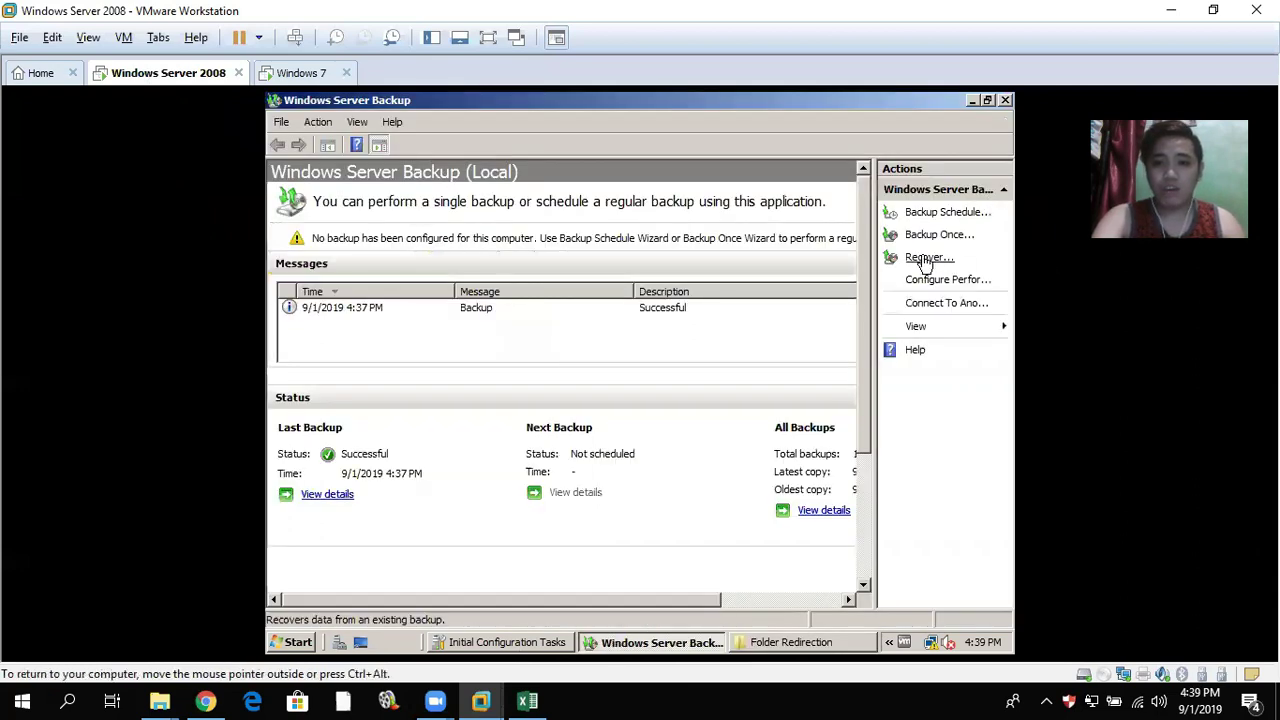
pyautogui.click(922, 260)
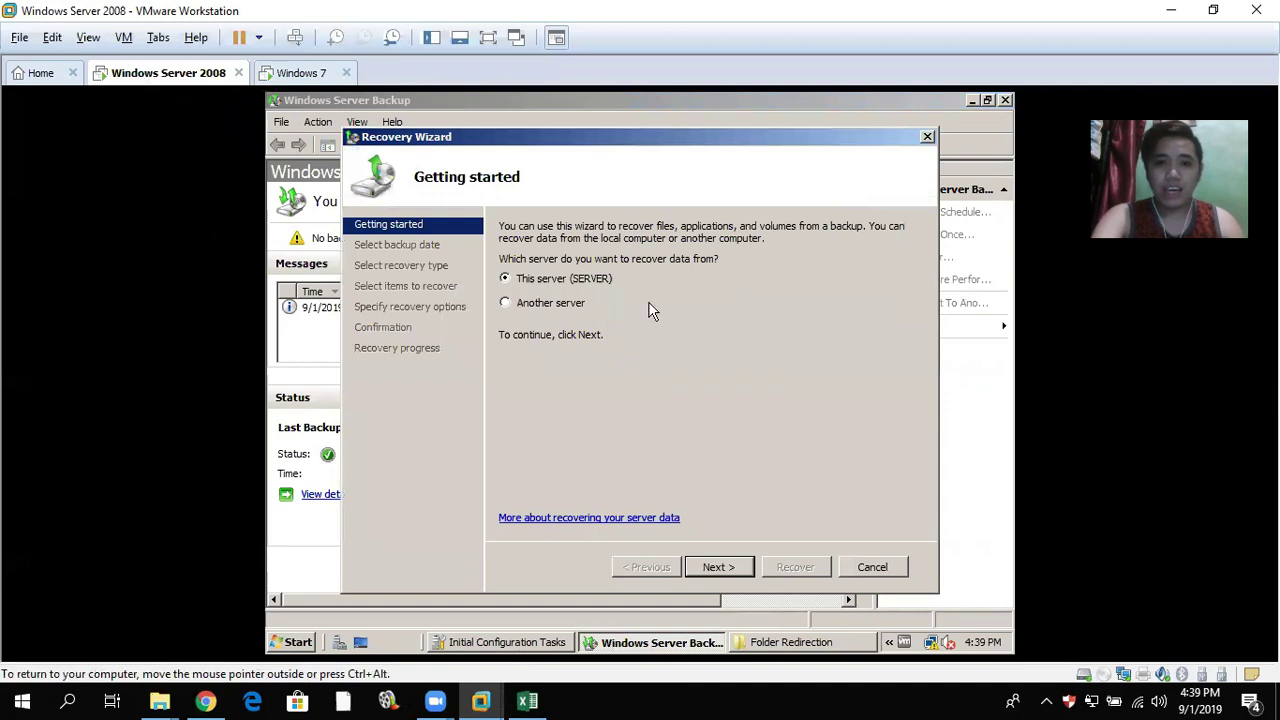
pyautogui.click(708, 568)
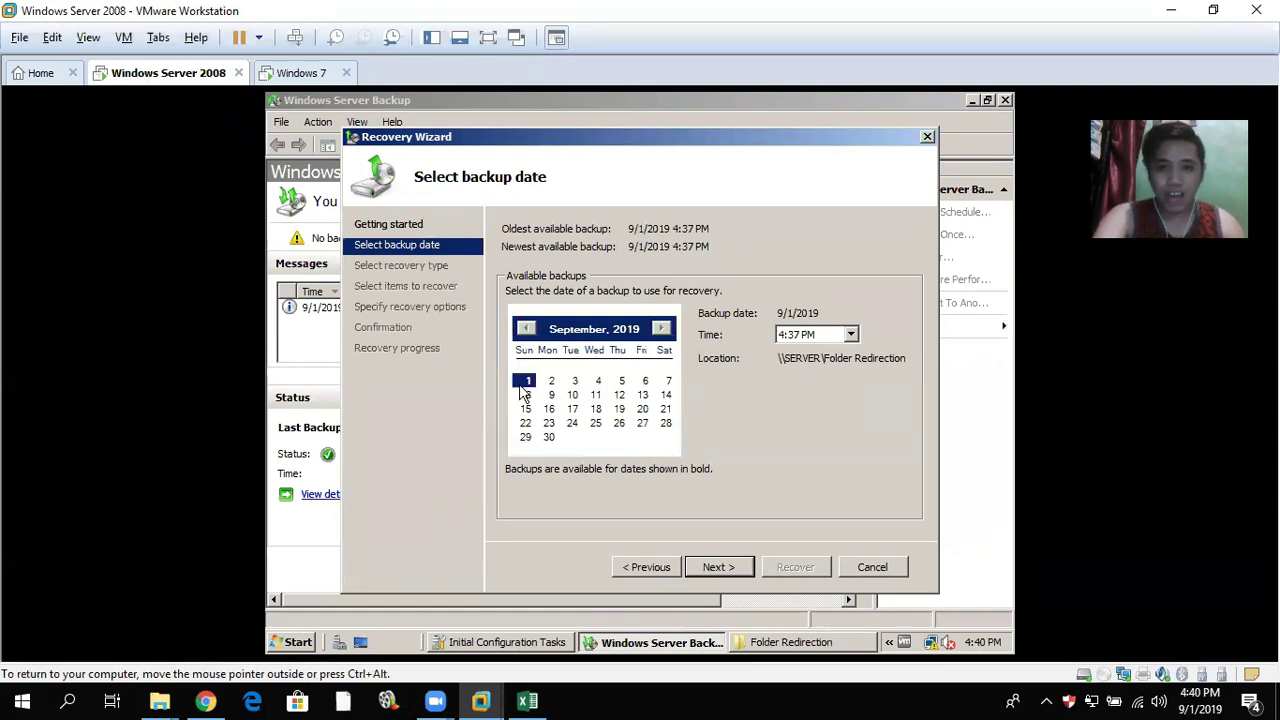
pyautogui.click(723, 568)
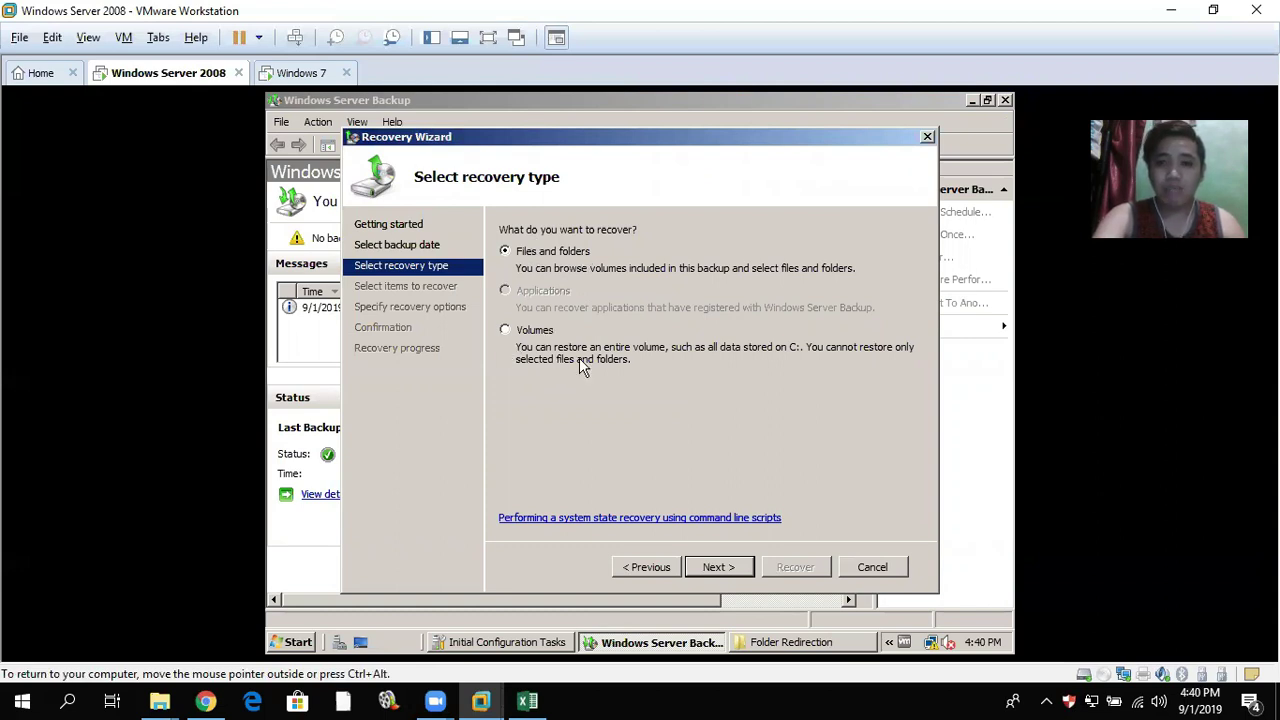
pyautogui.click(738, 568)
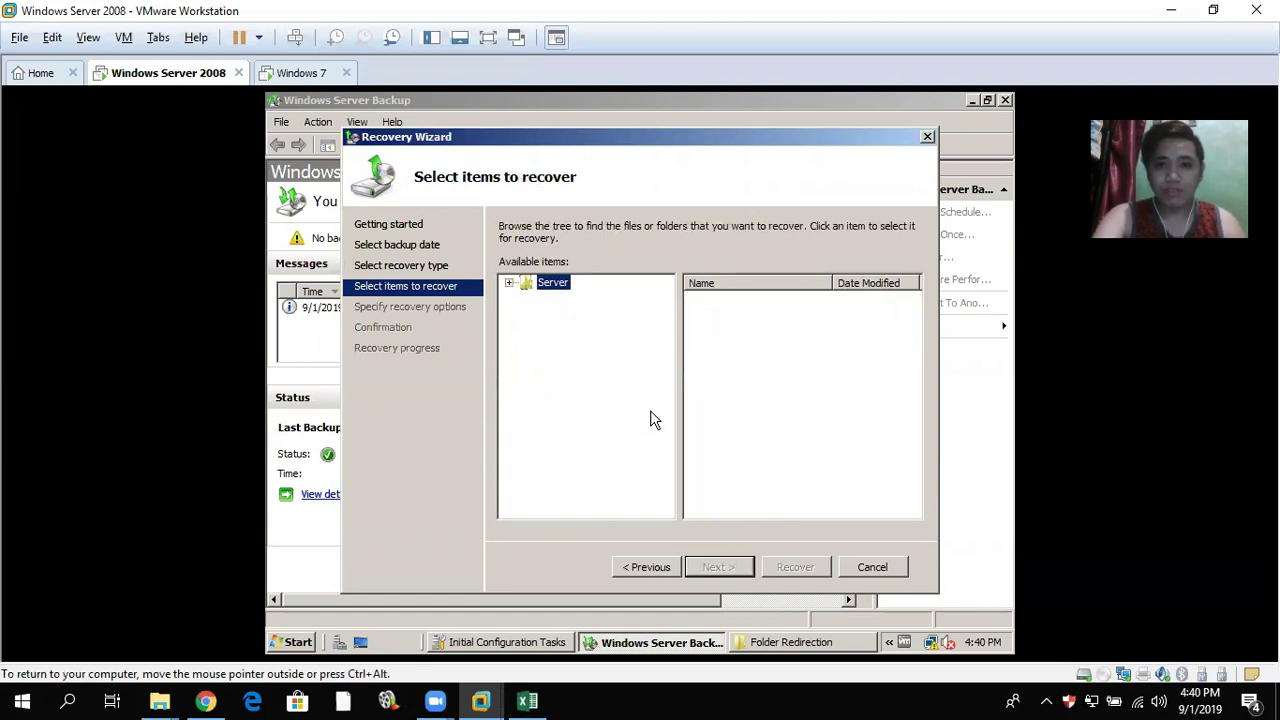
# Step: Select User1's Desktop folder under Folder Redirection on Redirection (E:) as the item to recover, and continue to the recovery options
pyautogui.click(509, 284)
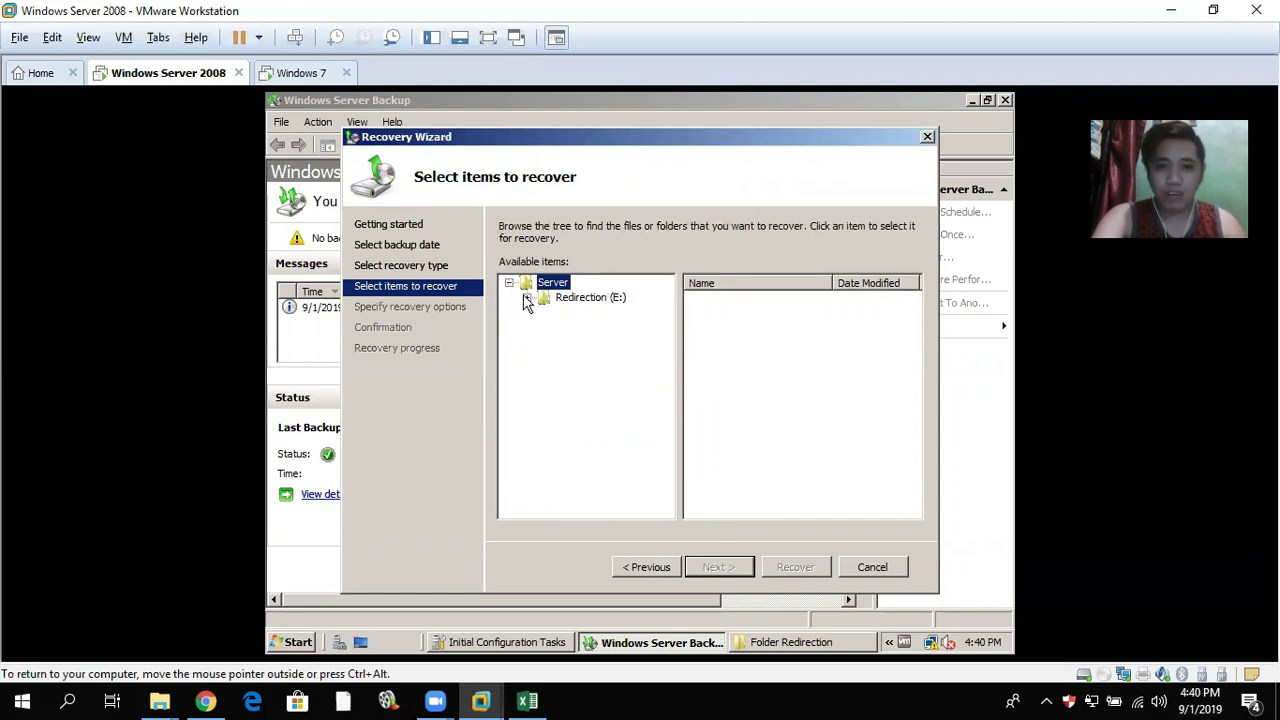
pyautogui.click(526, 298)
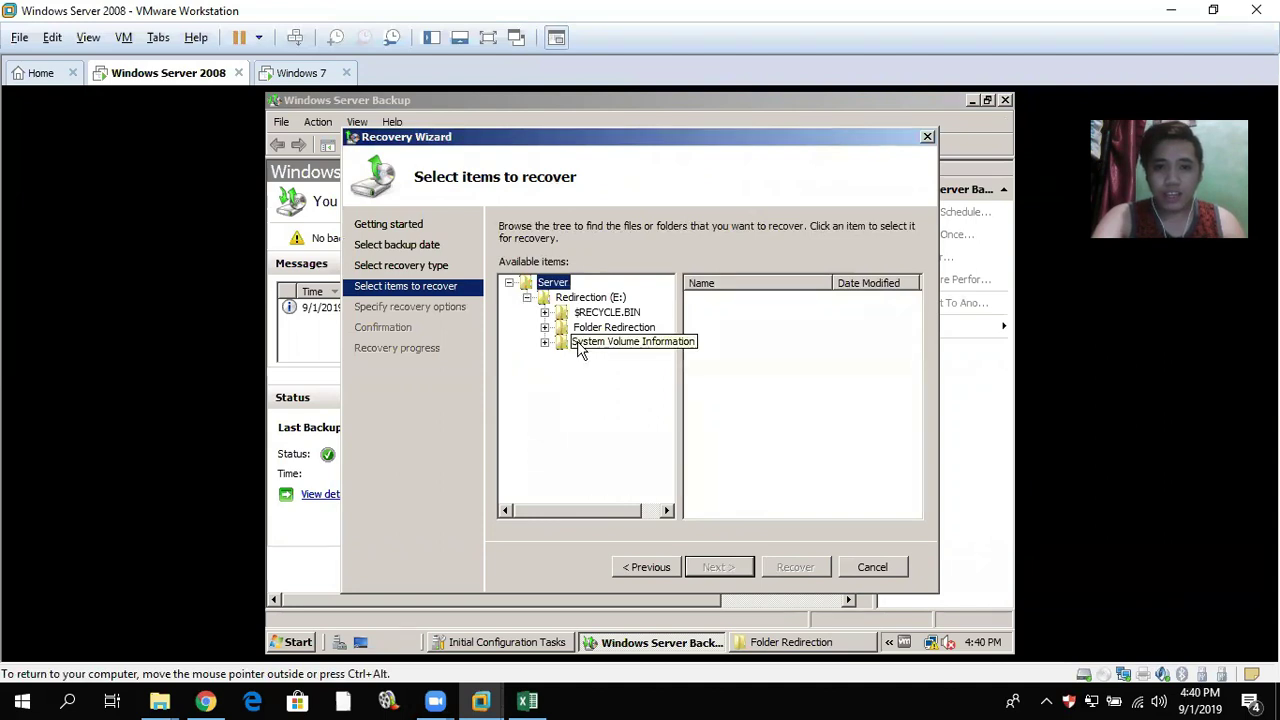
pyautogui.click(545, 328)
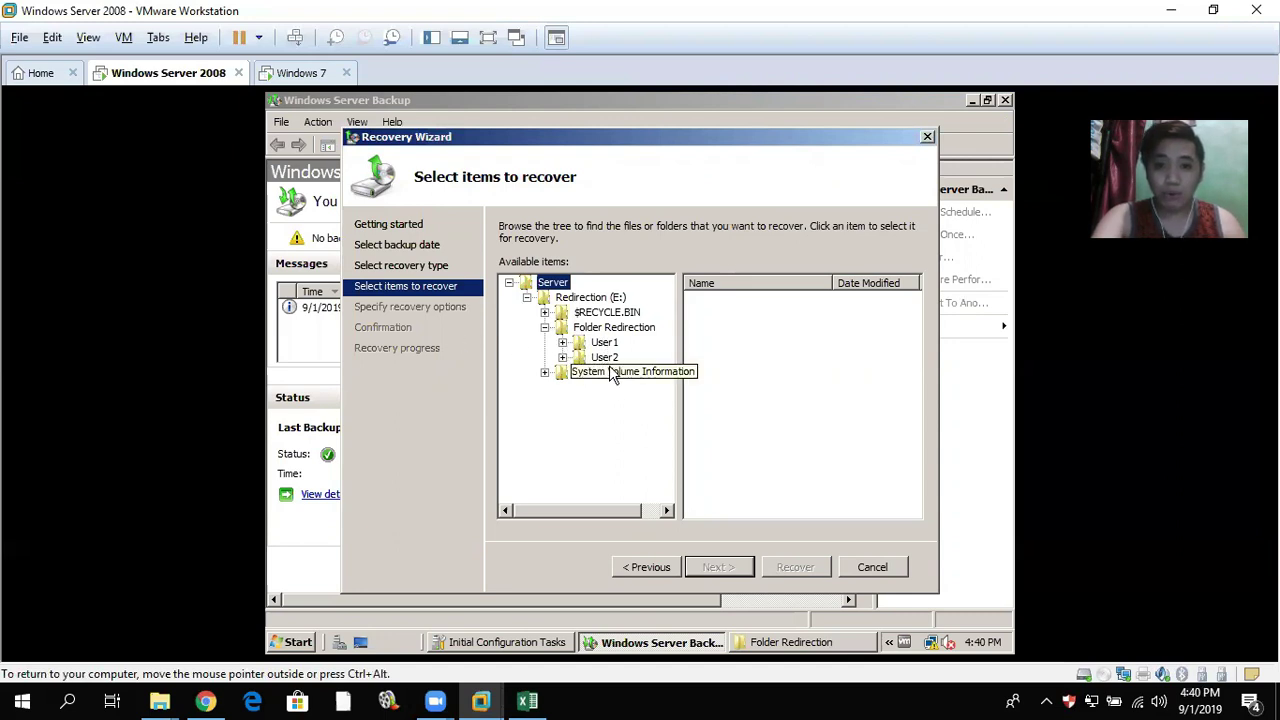
pyautogui.click(618, 332)
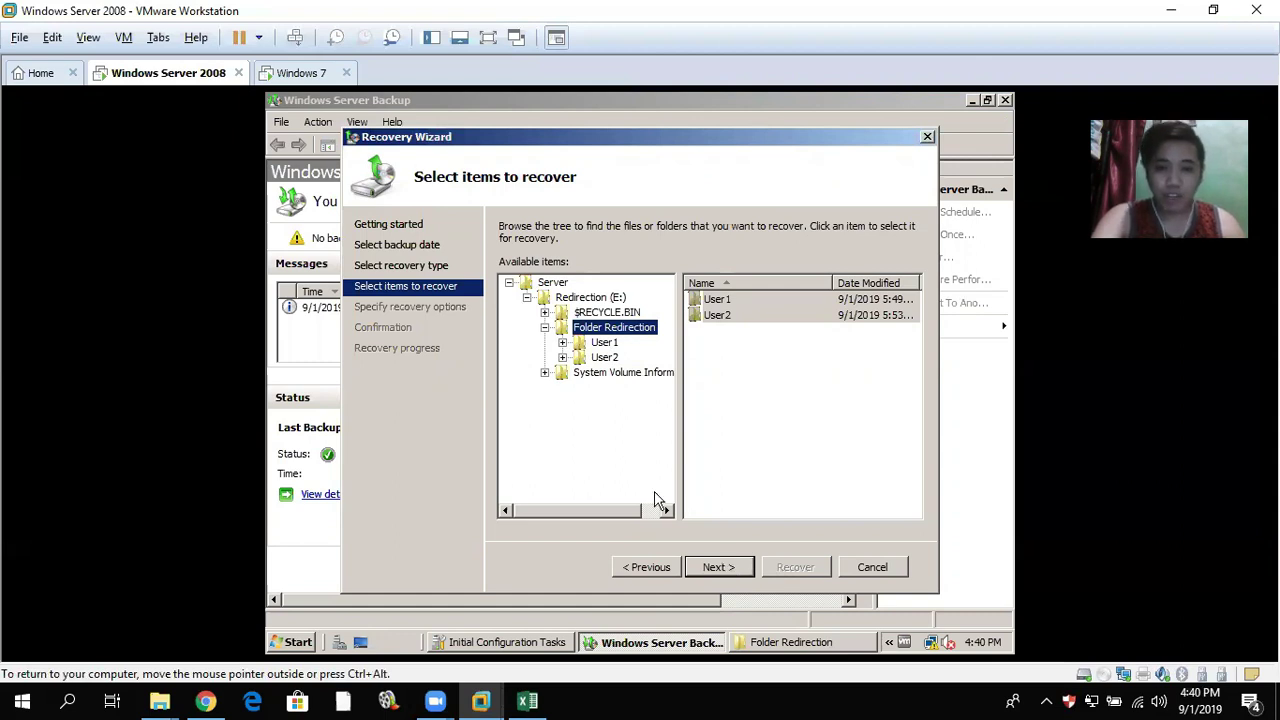
pyautogui.click(605, 343)
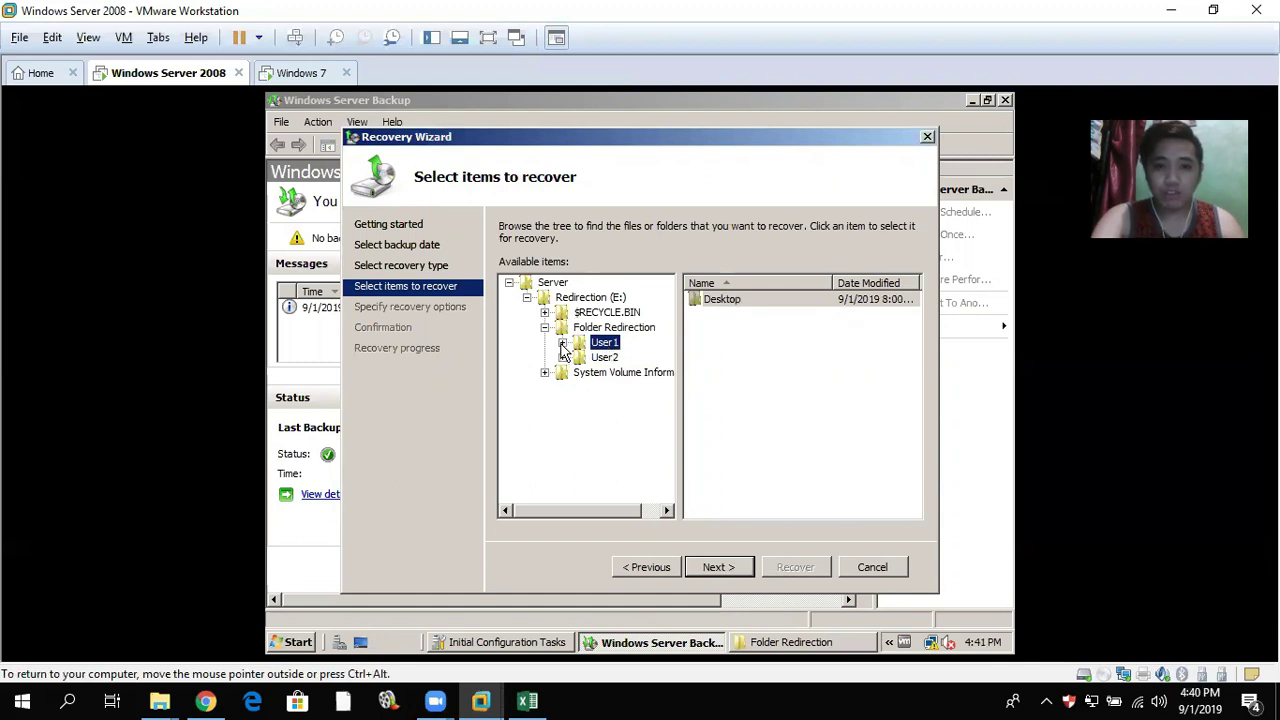
pyautogui.click(563, 343)
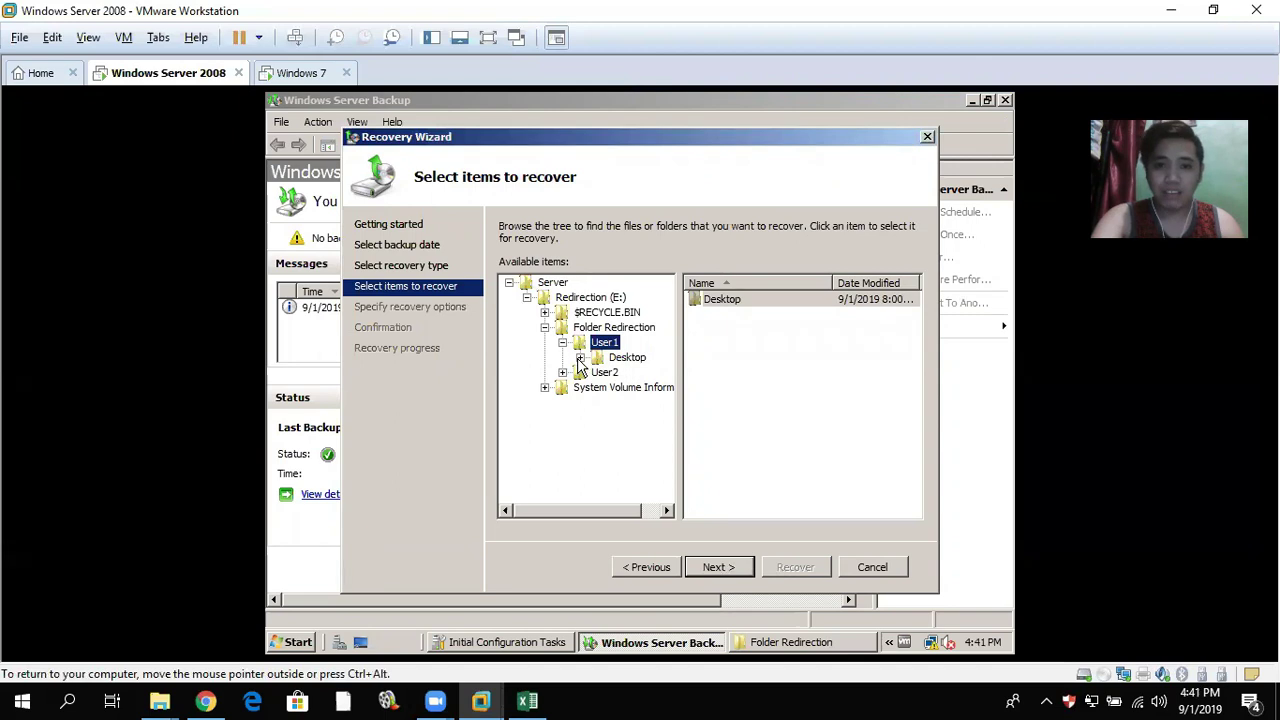
pyautogui.click(580, 358)
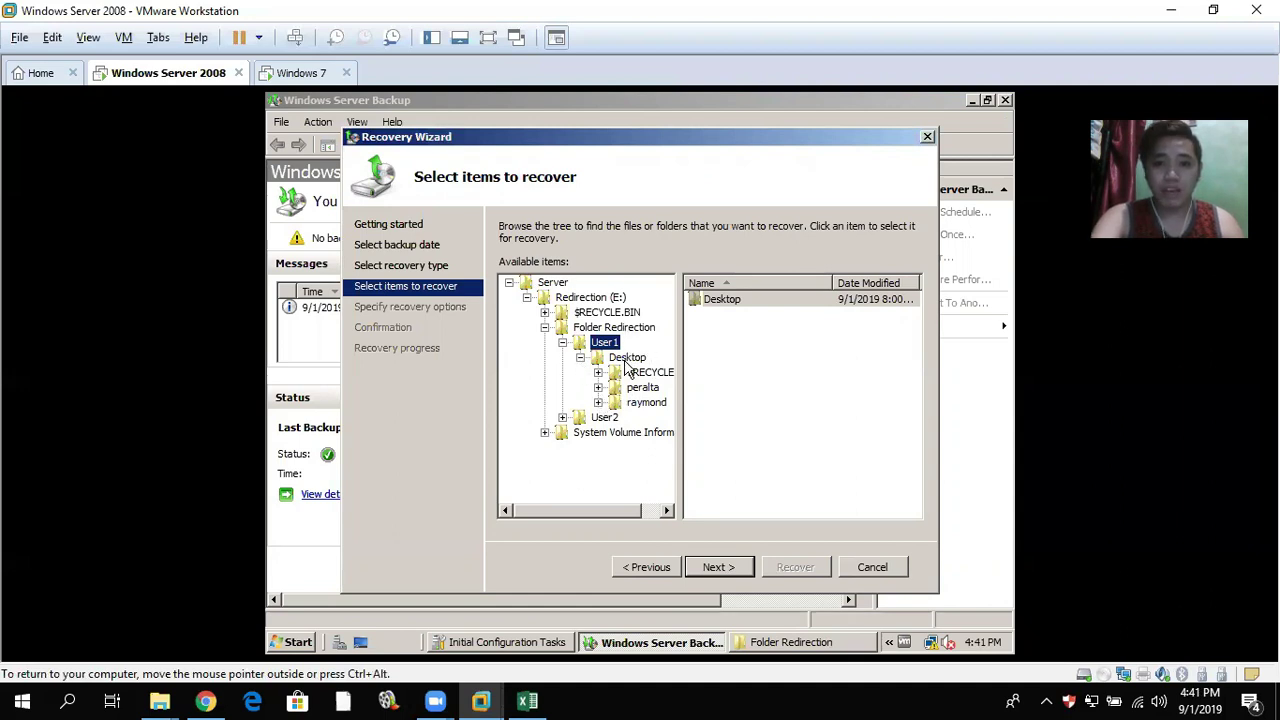
pyautogui.click(626, 359)
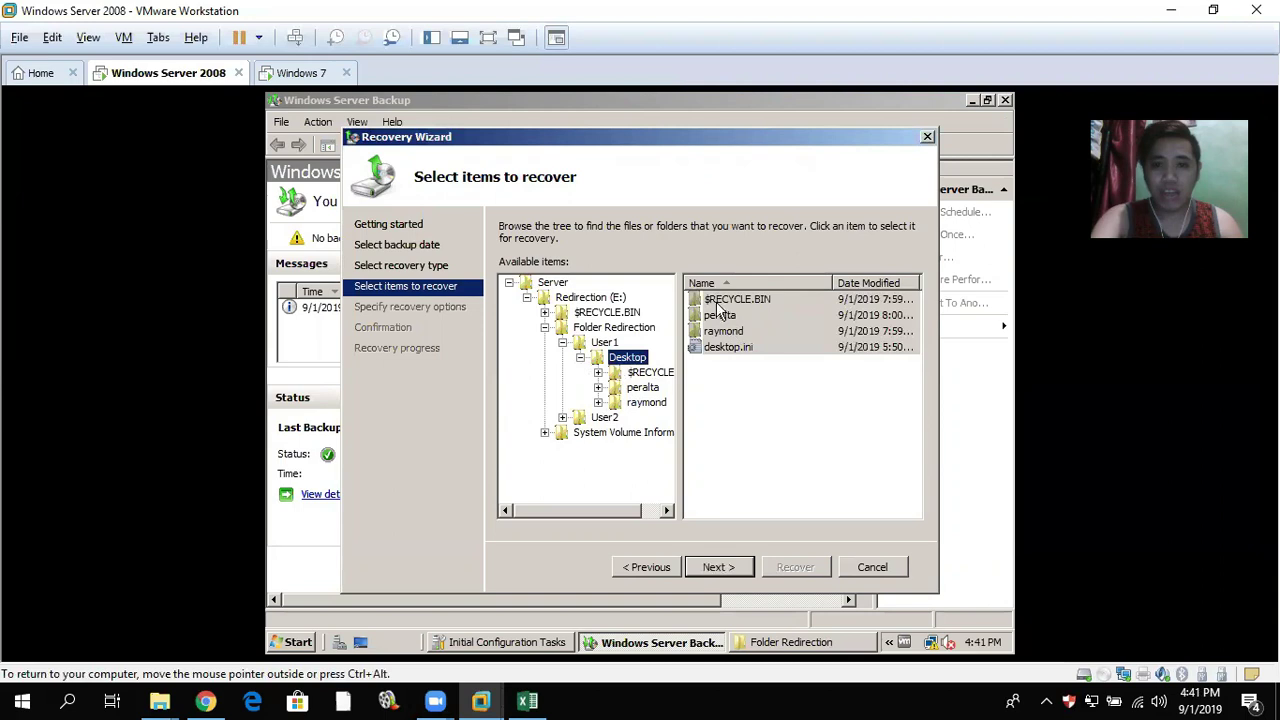
pyautogui.click(716, 567)
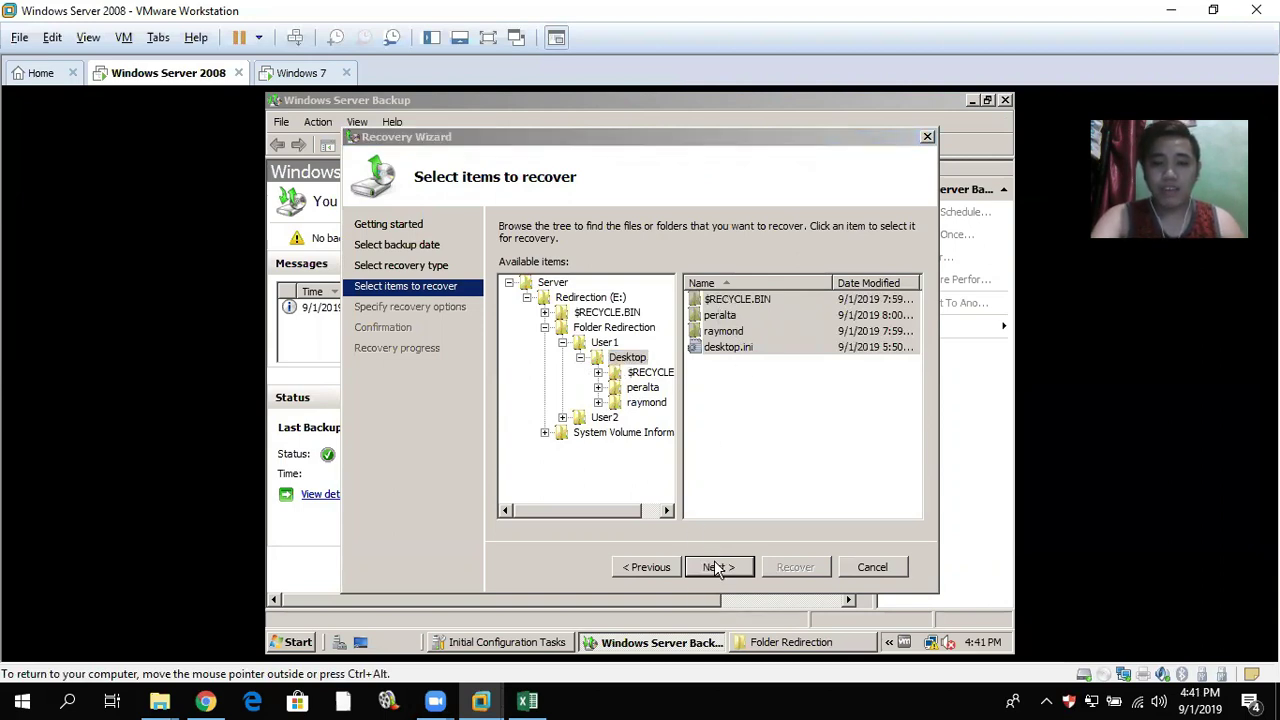
pyautogui.click(713, 433)
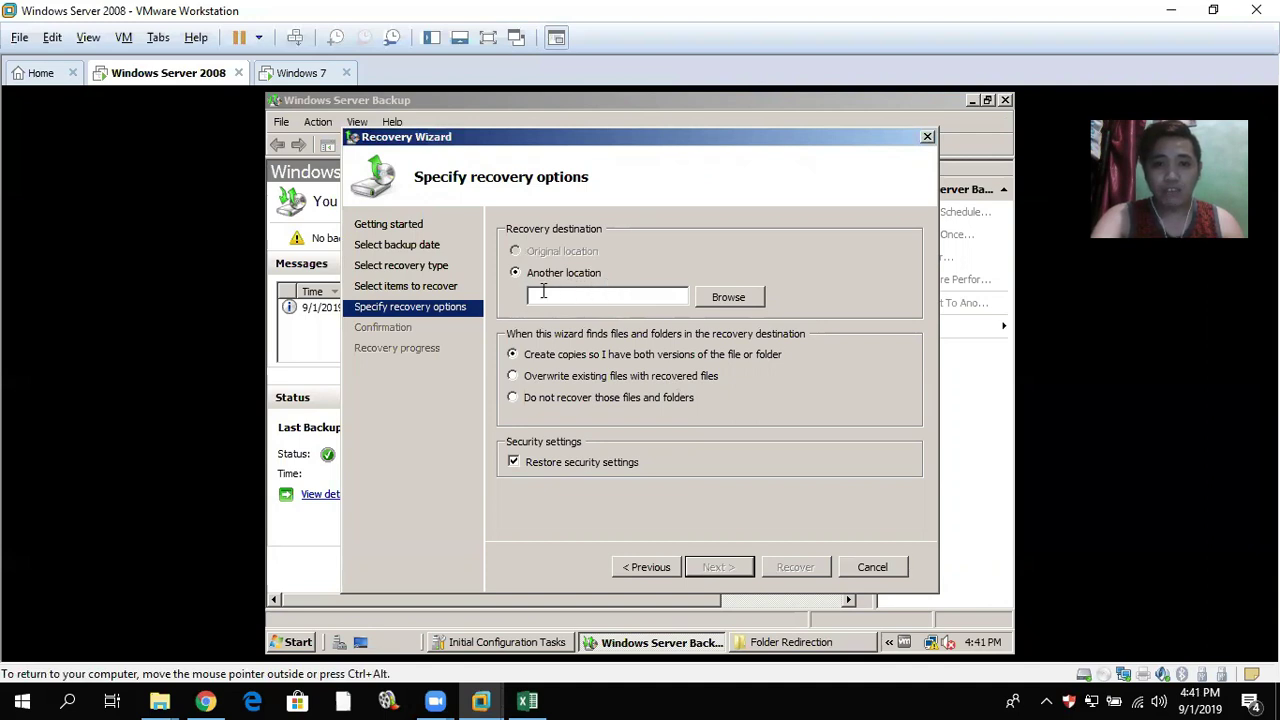
# Step: Set the recovery destination to the Desktop folder in E:\Folder Redirection\User1
pyautogui.click(730, 300)
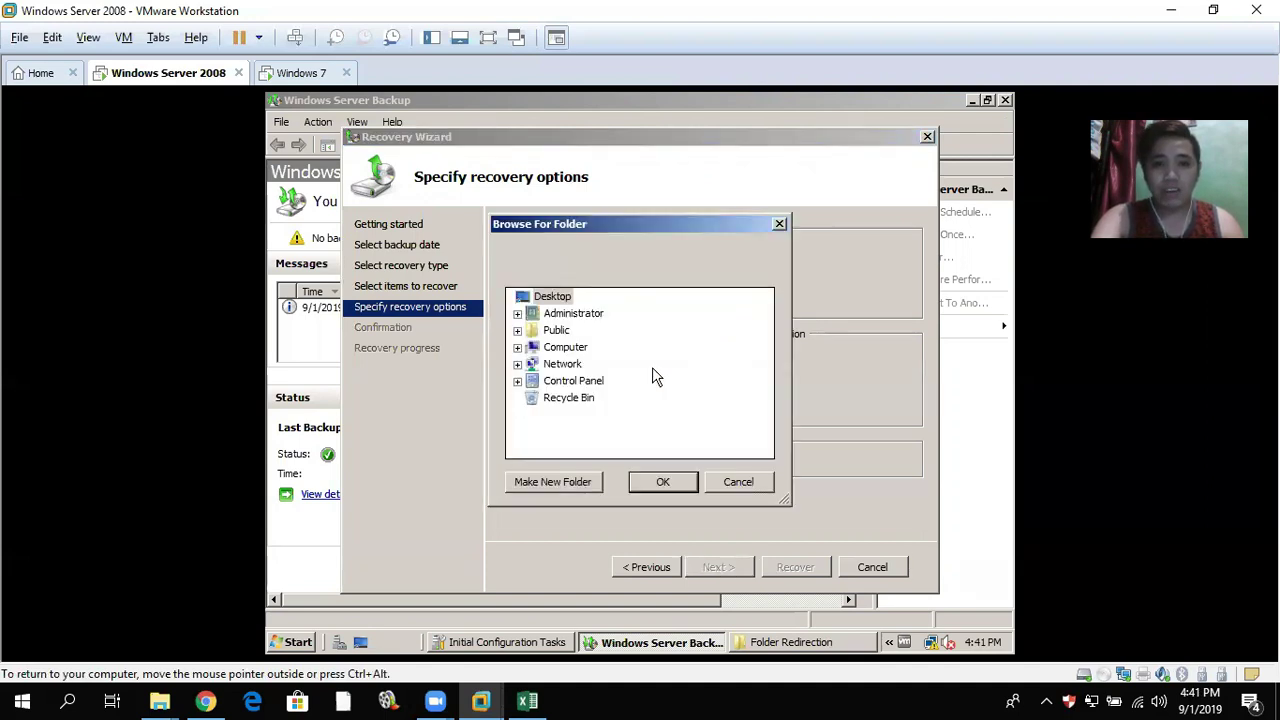
pyautogui.click(517, 348)
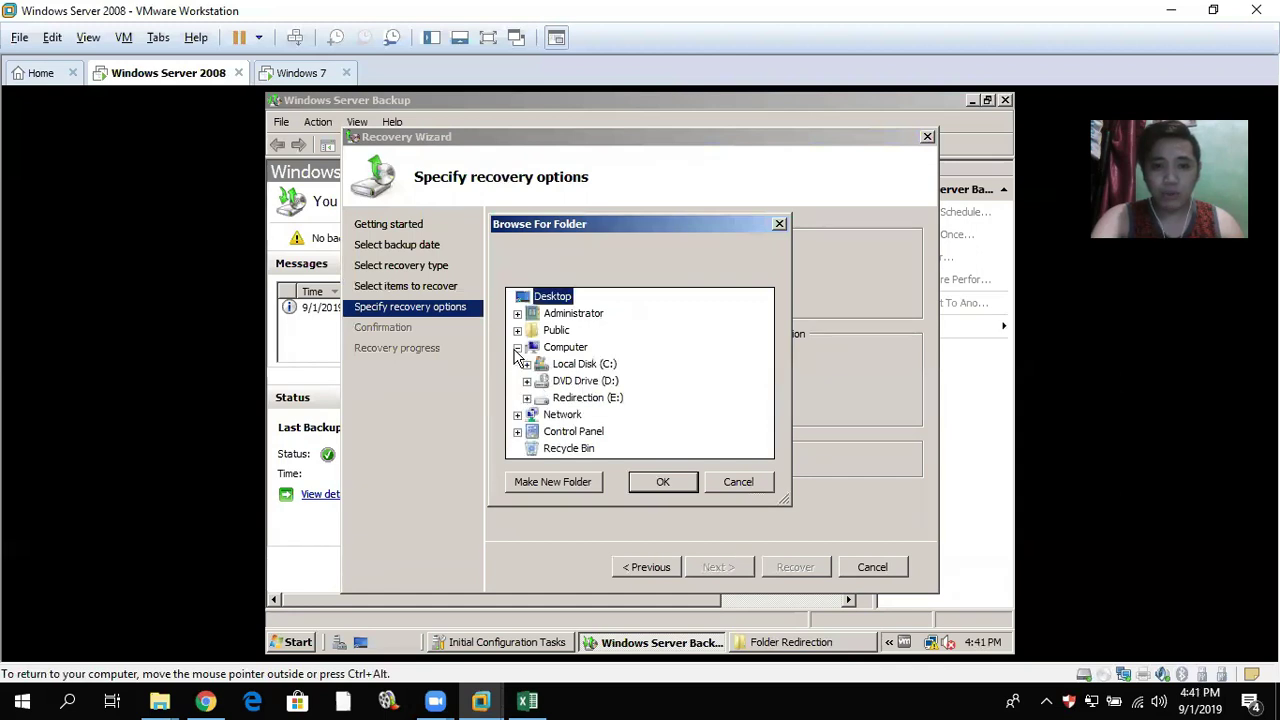
pyautogui.click(527, 398)
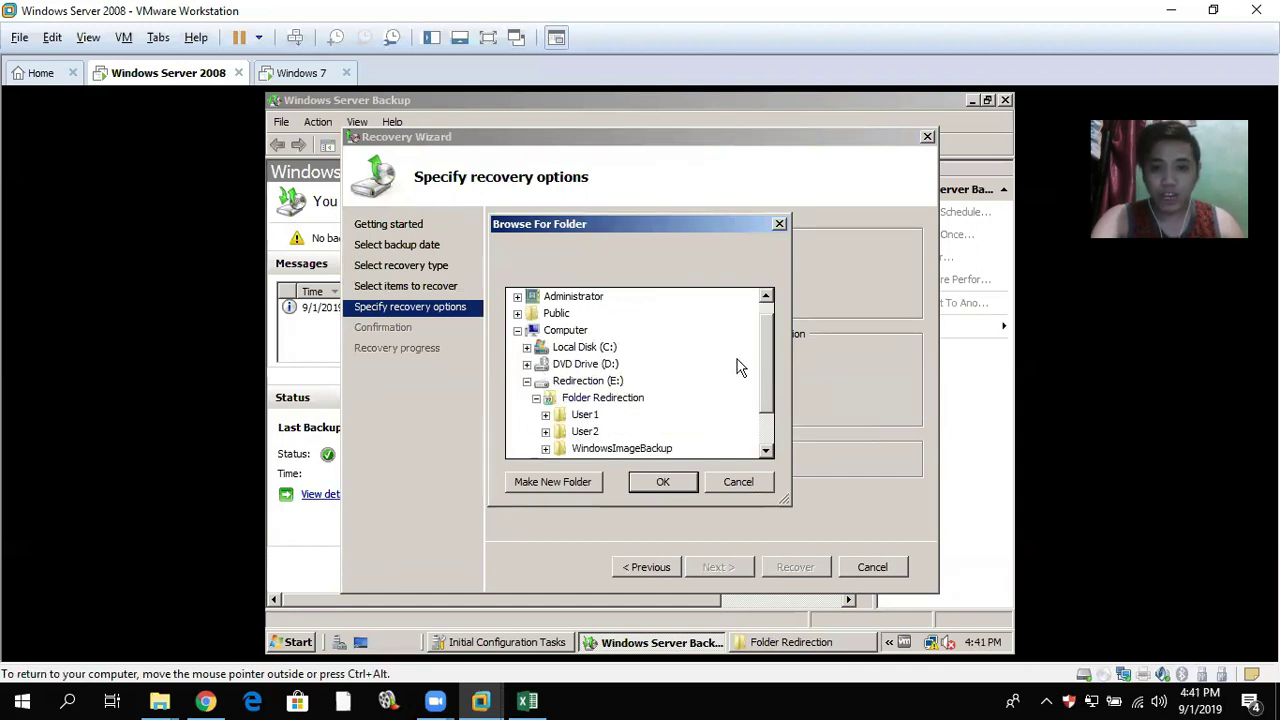
pyautogui.scroll(-1, 768, 363)
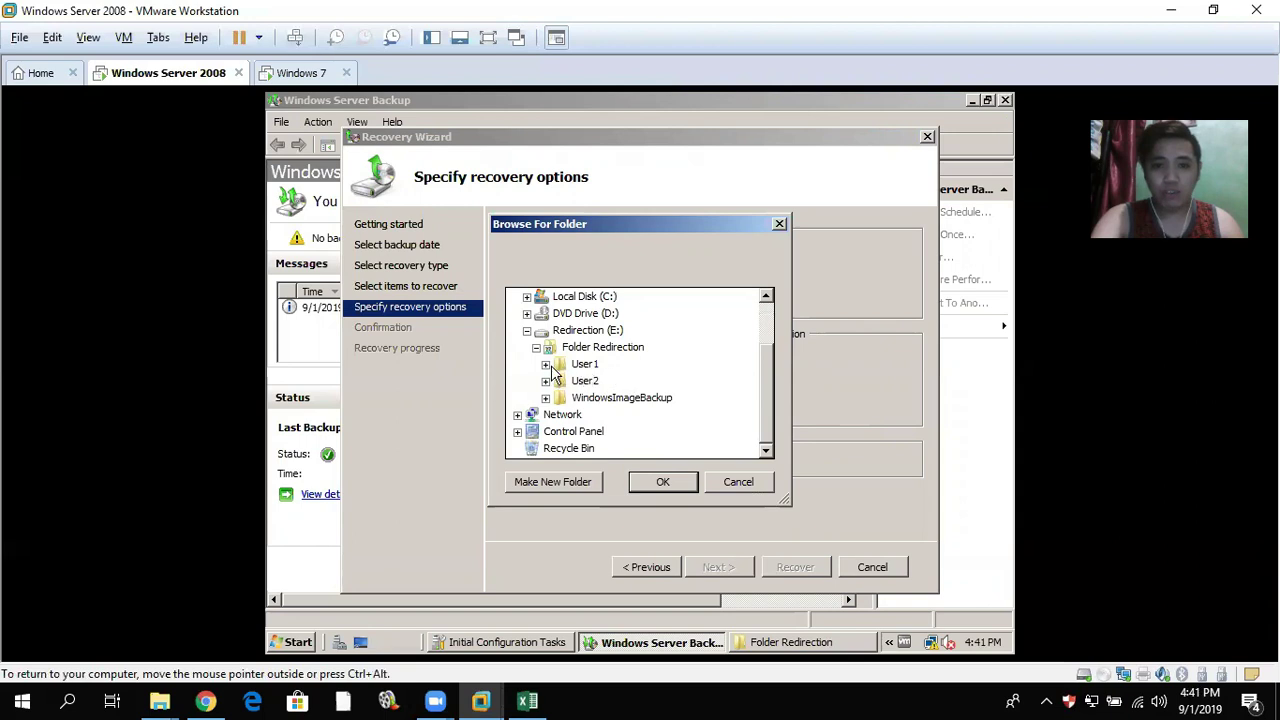
pyautogui.click(546, 364)
pyautogui.click(599, 381)
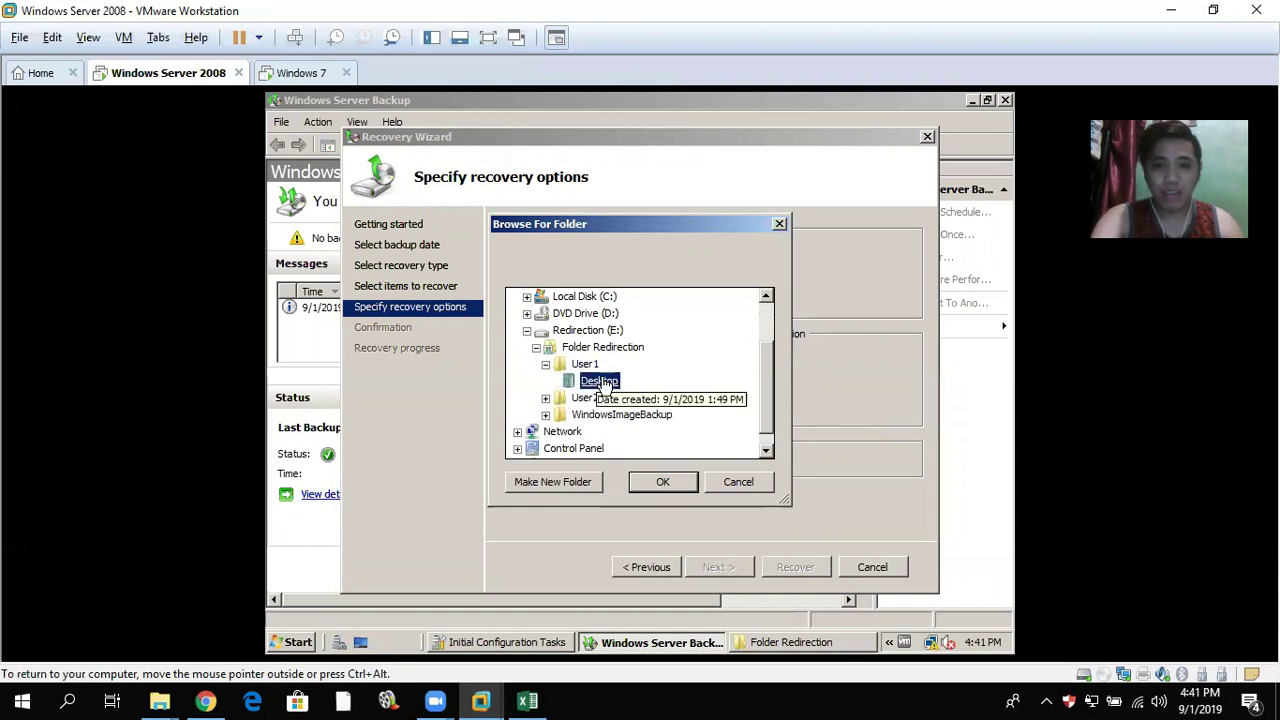
pyautogui.click(684, 481)
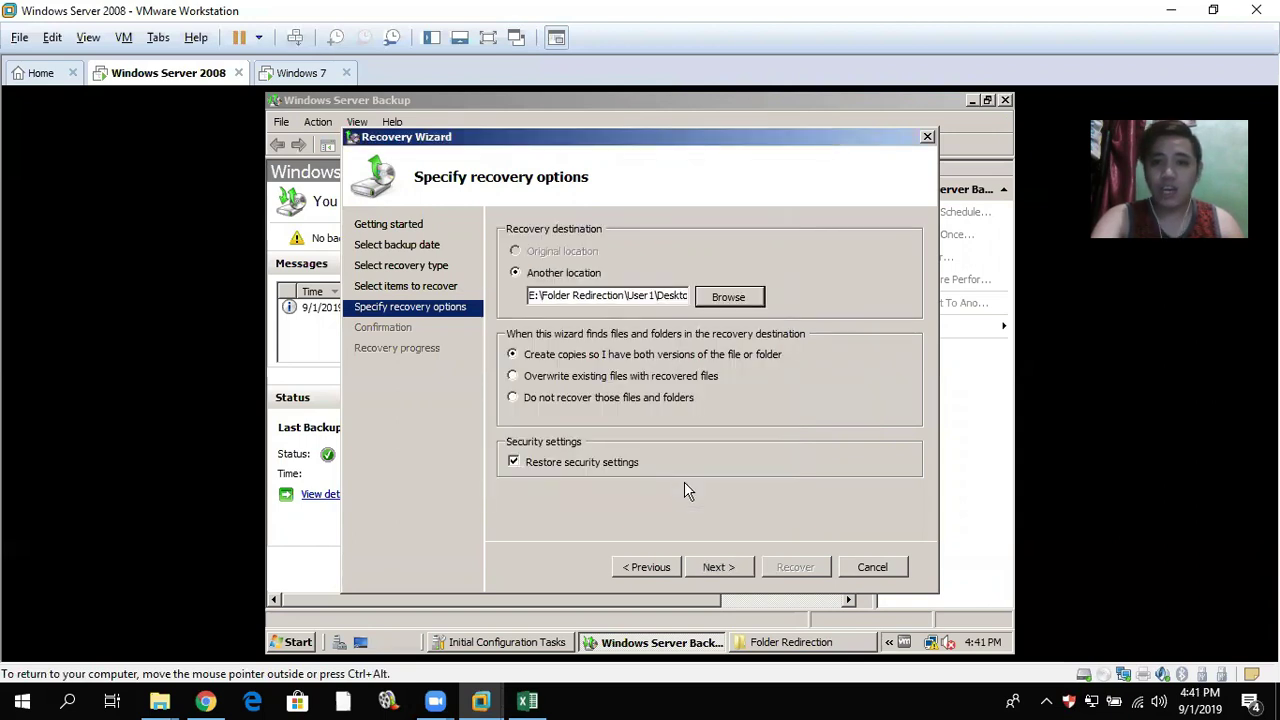
# Step: Accept the recovery options, run the recovery of the selected items, and close the wizard
pyautogui.click(720, 568)
pyautogui.click(790, 568)
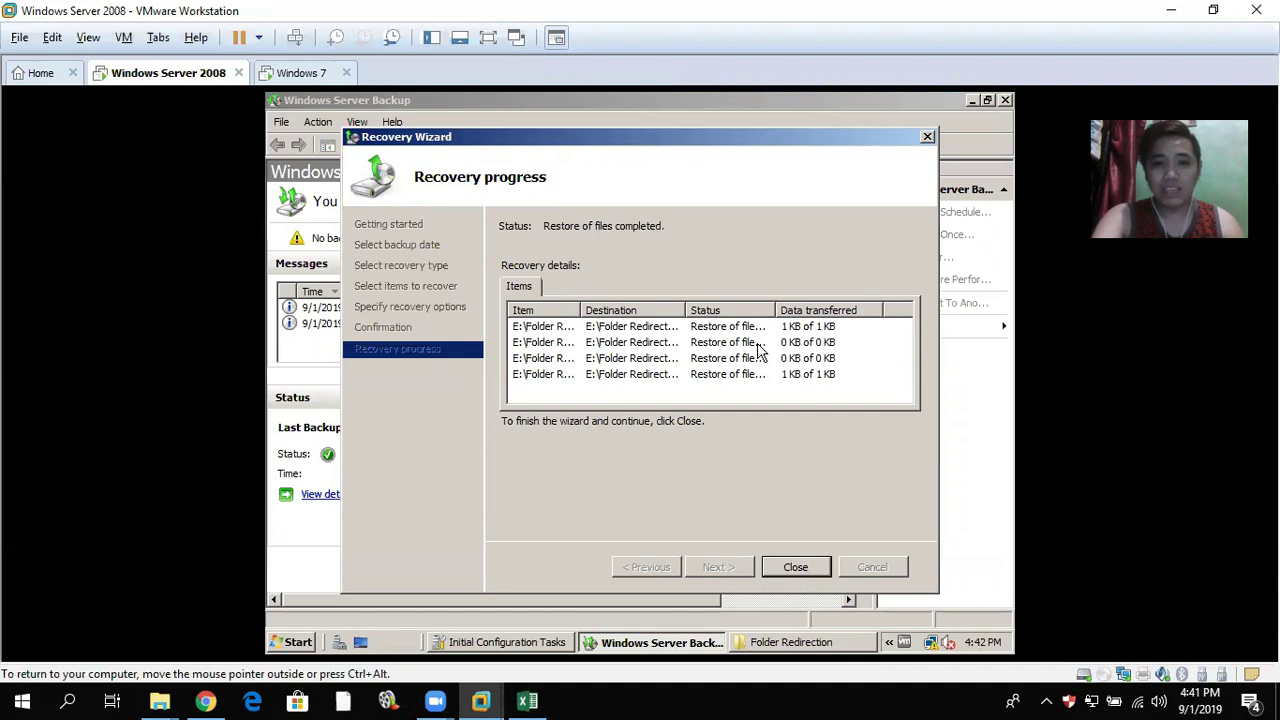
pyautogui.click(816, 568)
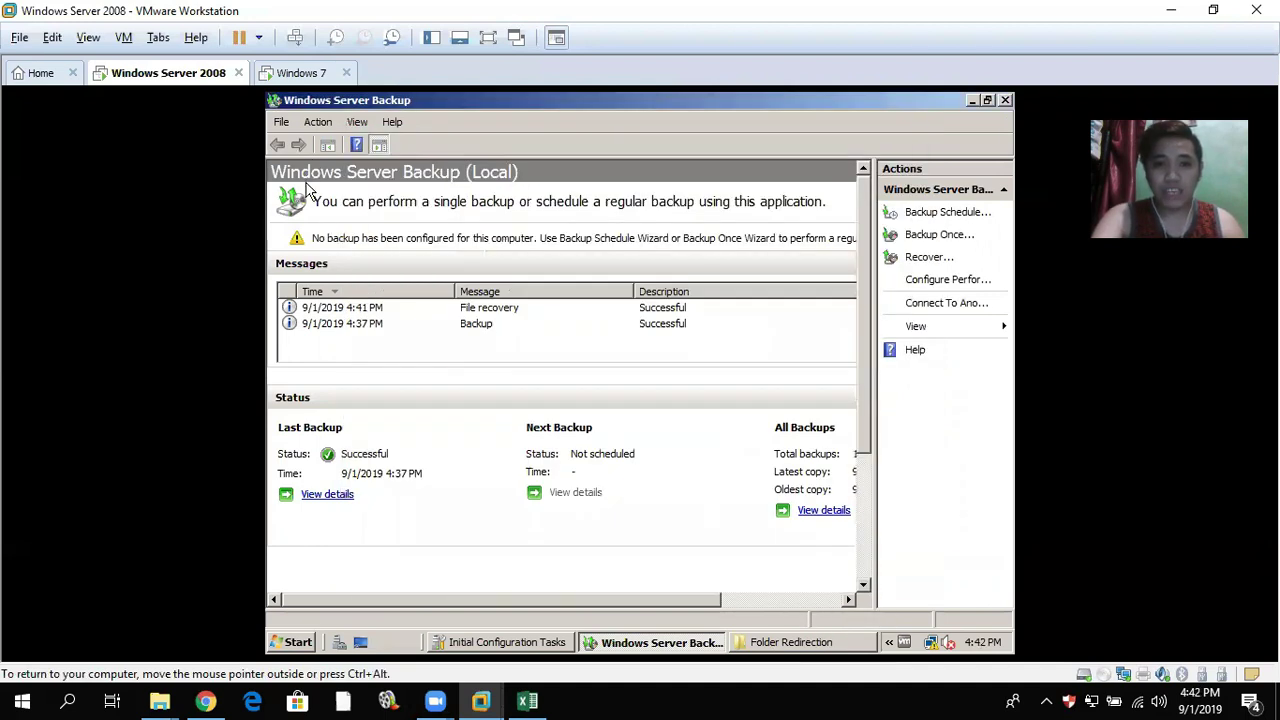
# Step: Switch to the Windows 7 virtual machine and check the desktop for the two recovered folders
pyautogui.click(302, 73)
pyautogui.click(203, 222)
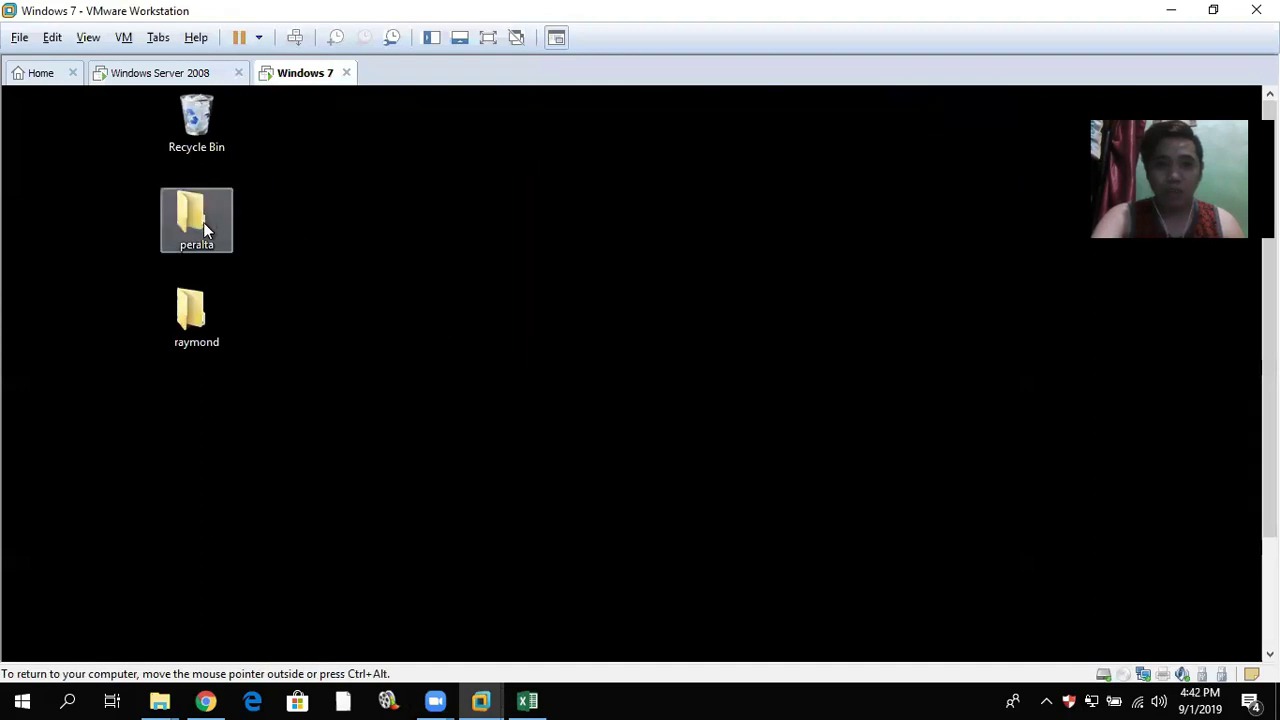
pyautogui.click(200, 337)
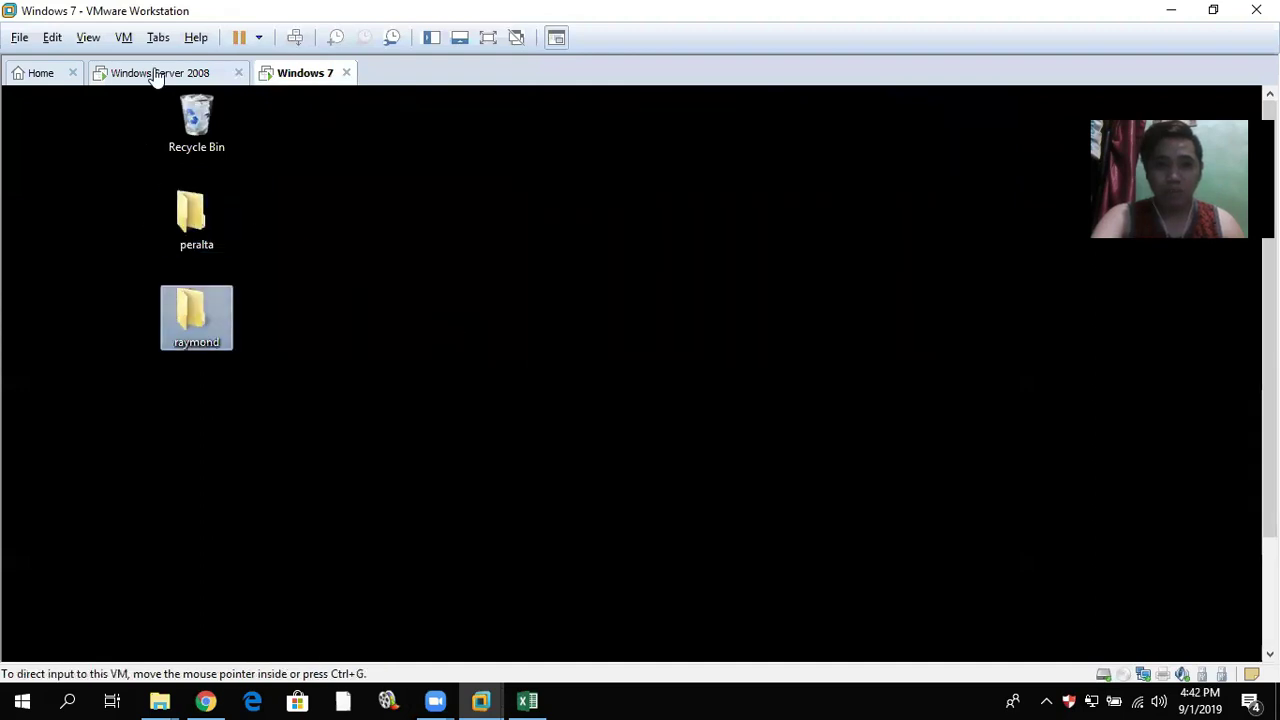
# Step: Return to the Windows Server 2008 machine and check User1's redirected Desktop folder for the recovered folders, sorting them by name in descending order
pyautogui.click(157, 74)
pyautogui.click(790, 642)
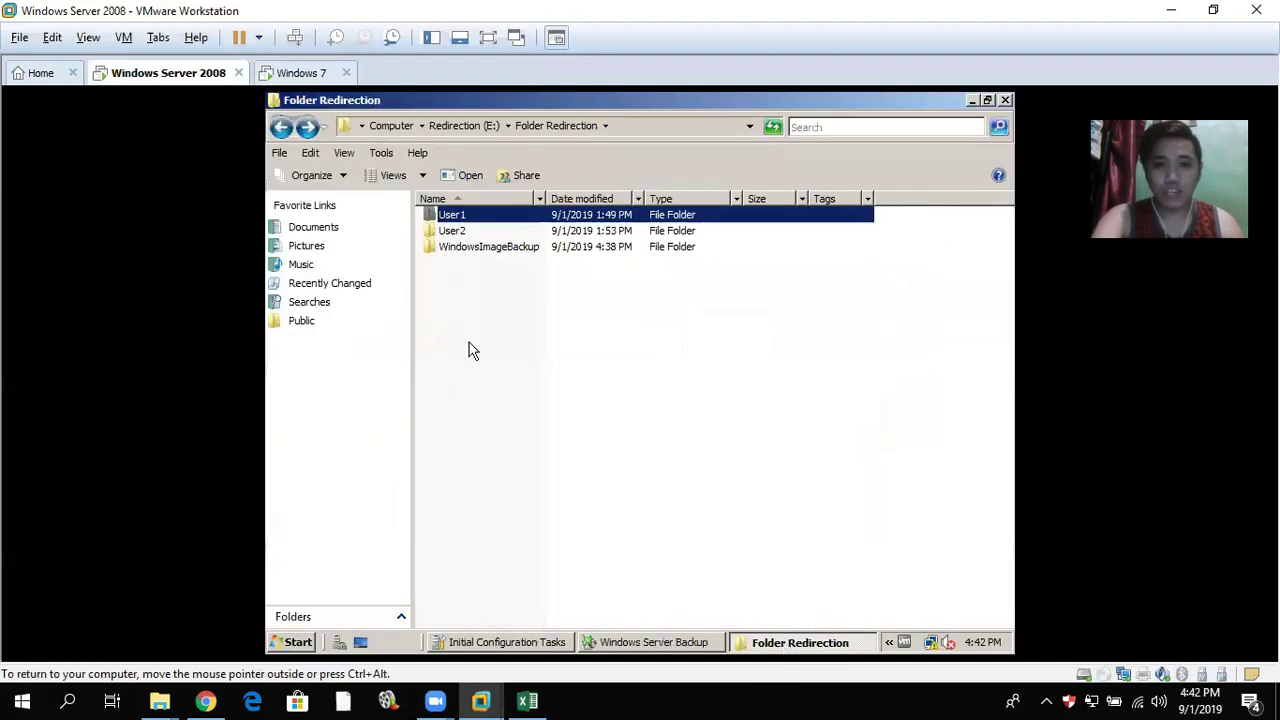
pyautogui.doubleClick(445, 215)
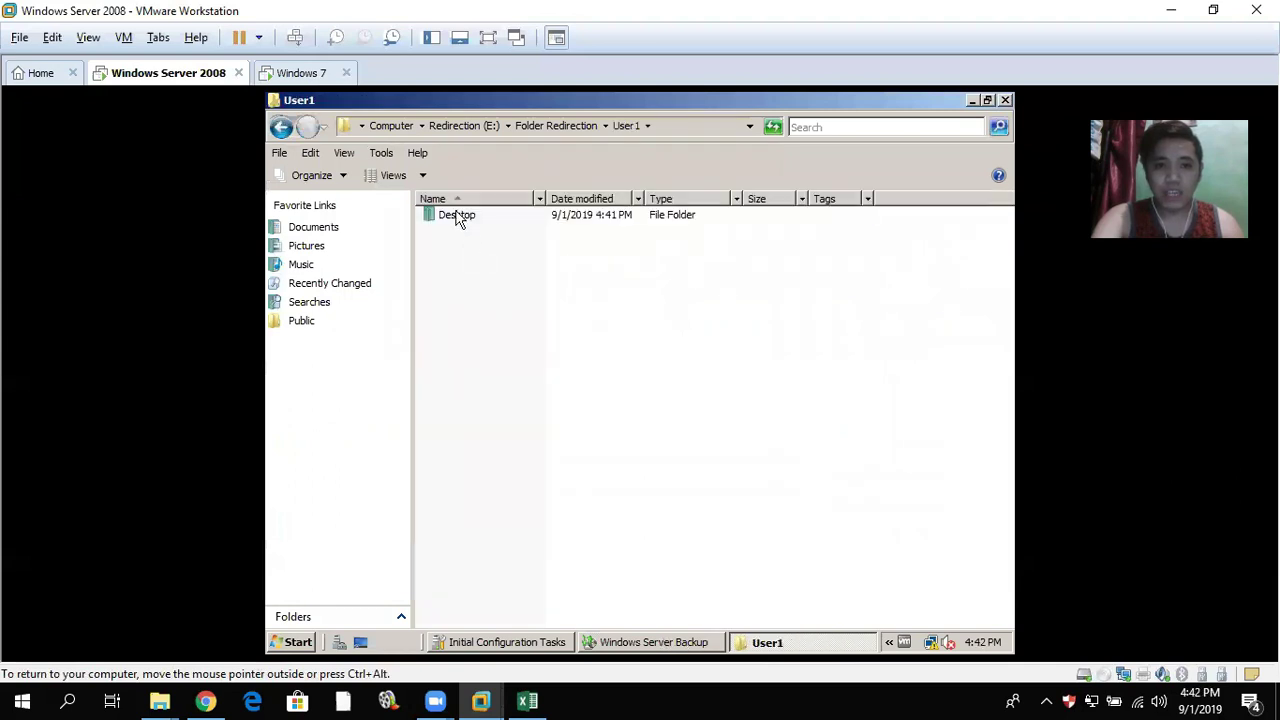
pyautogui.doubleClick(457, 214)
pyautogui.click(448, 199)
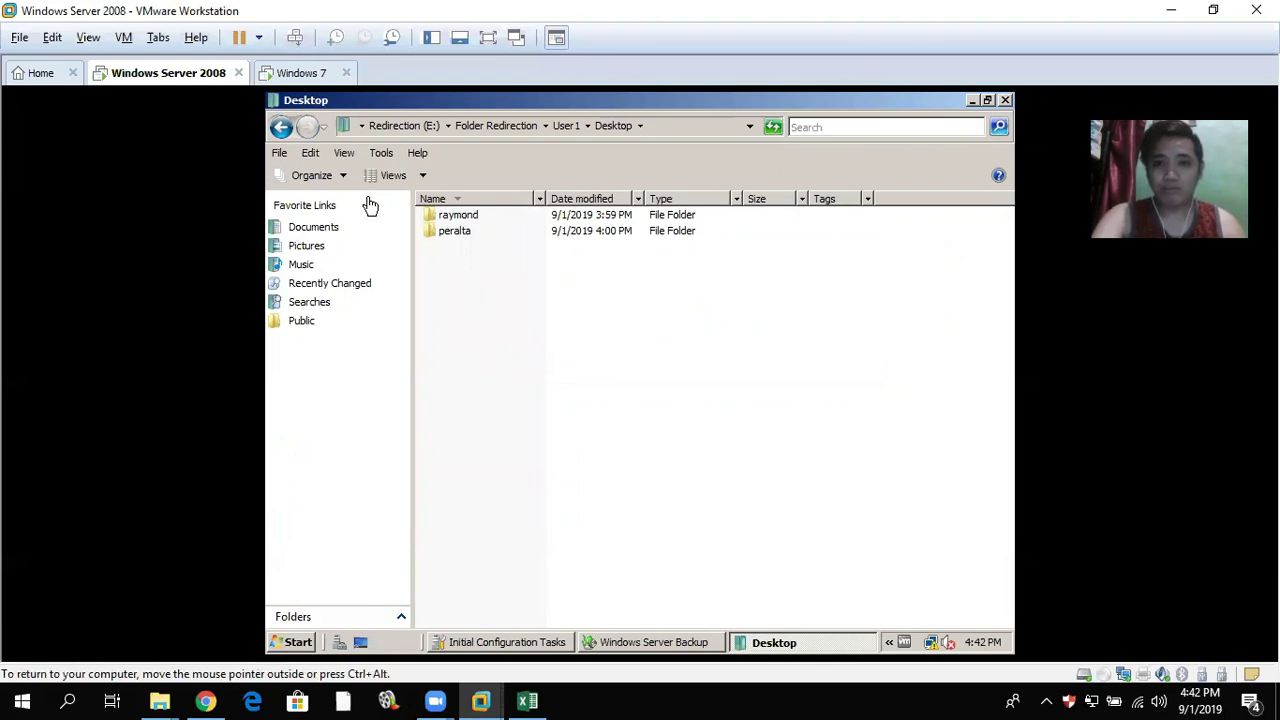
pyautogui.hotkey('ctrl', 'alt')
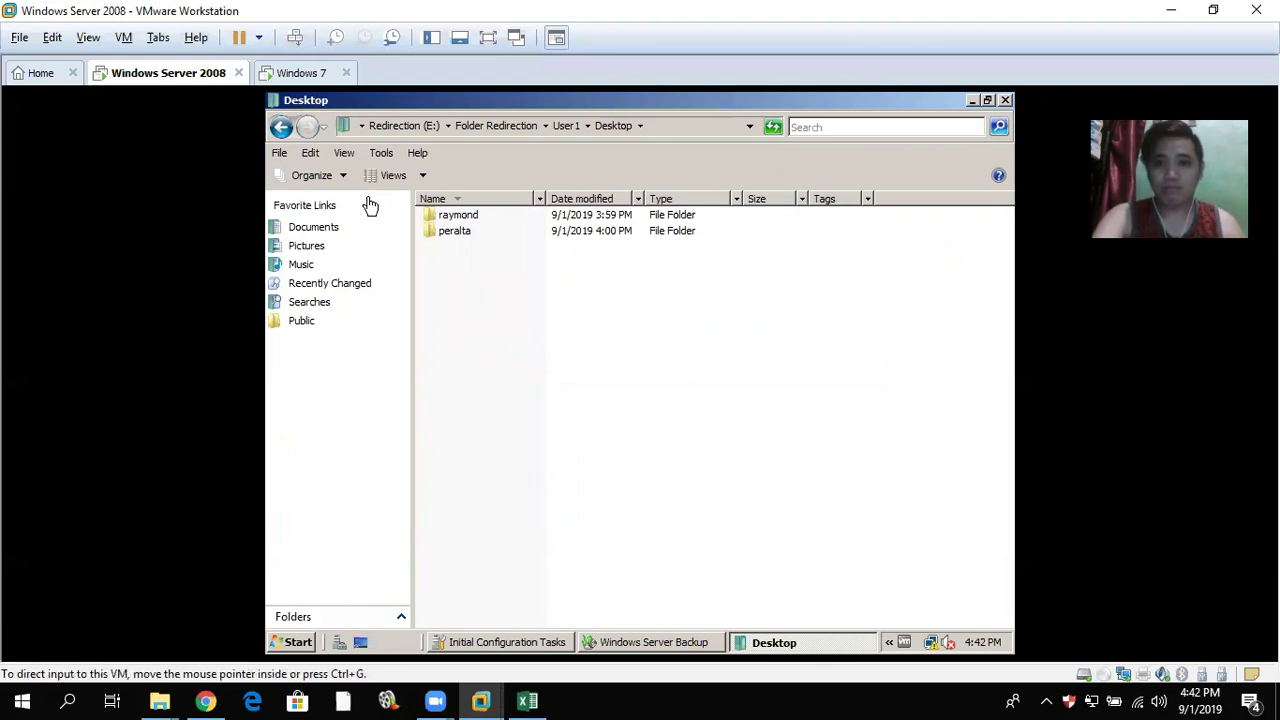